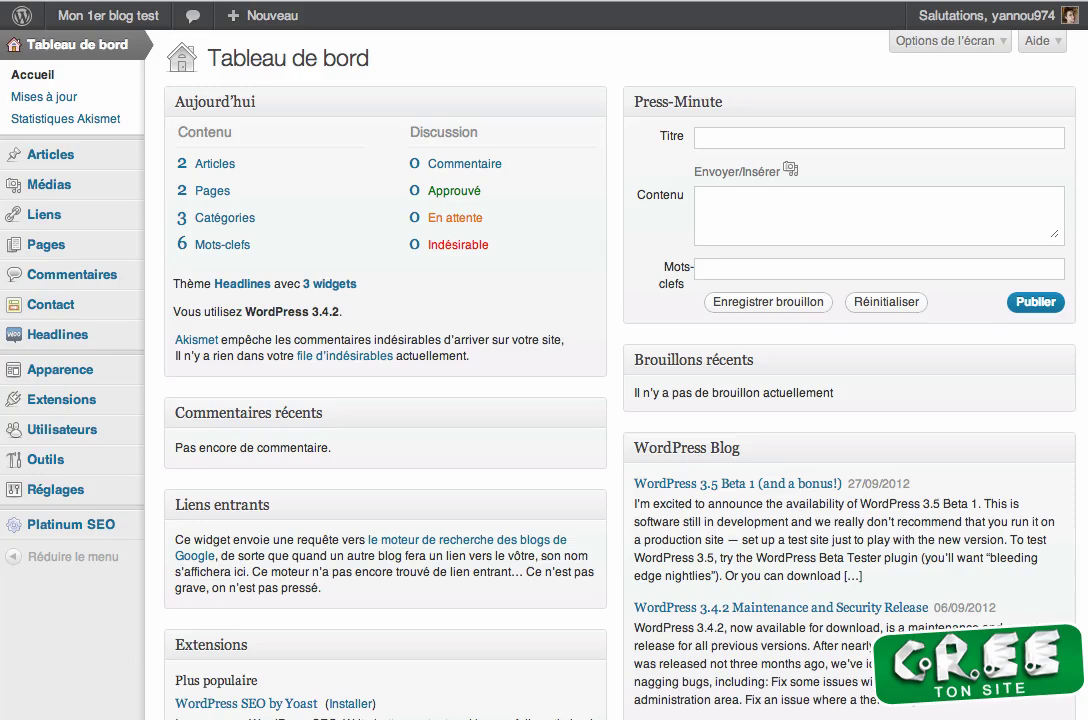
Step: Search the WordPress plugin directory for "seo smart links"
mouse_move(68, 332)
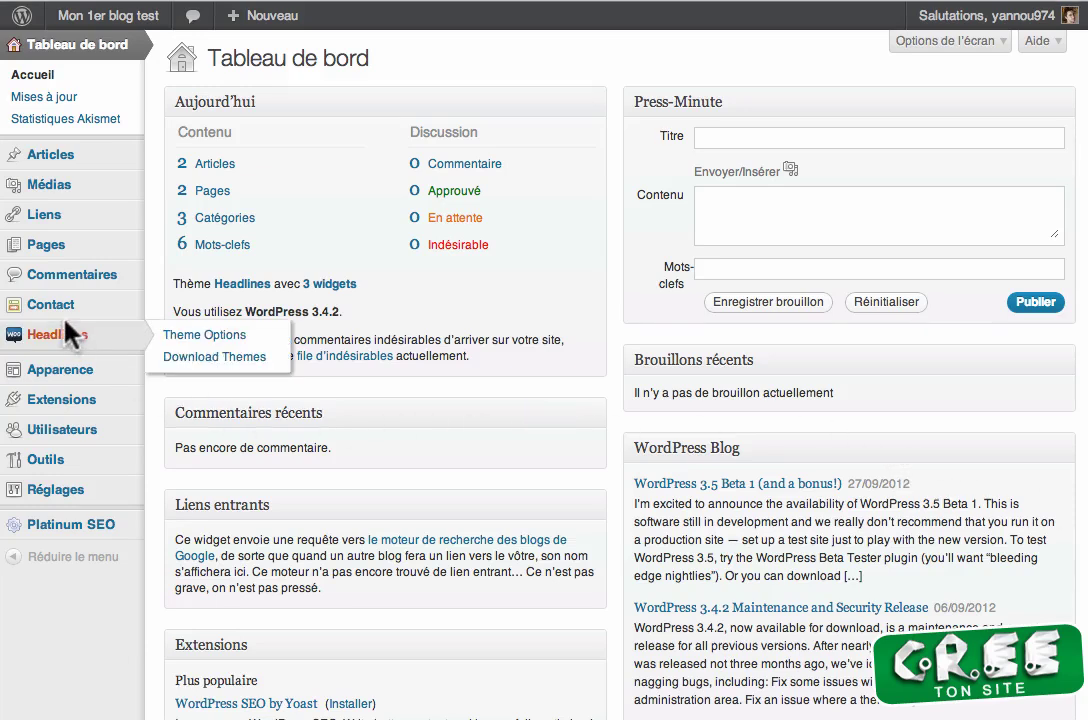
mouse_move(30, 400)
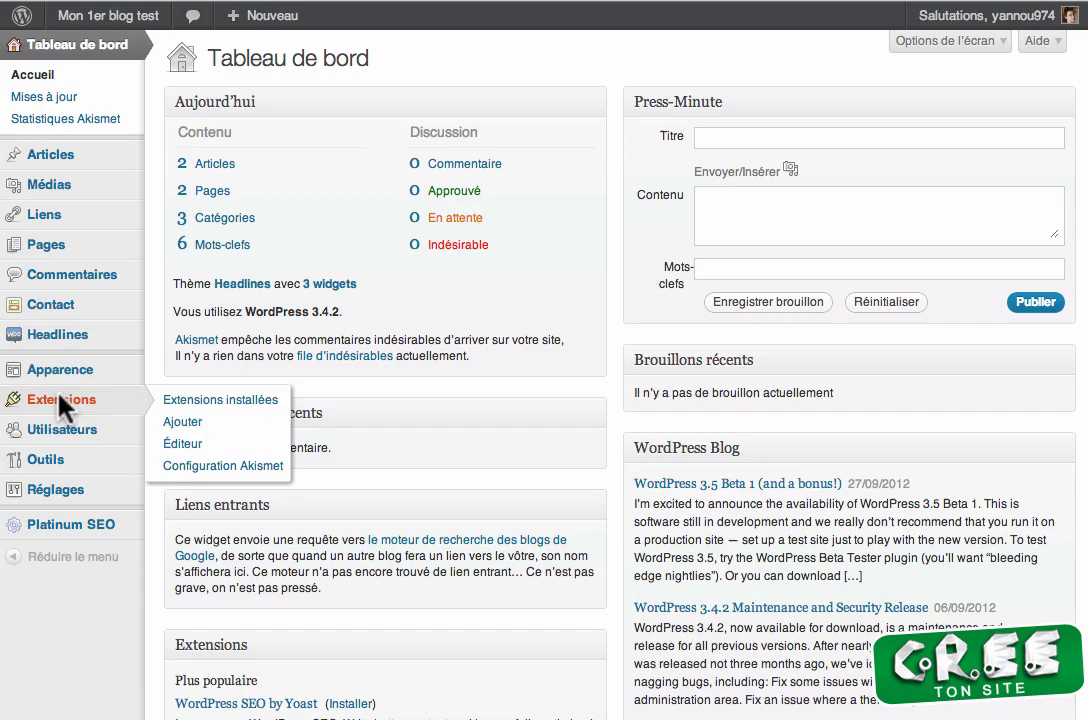
left_click(178, 423)
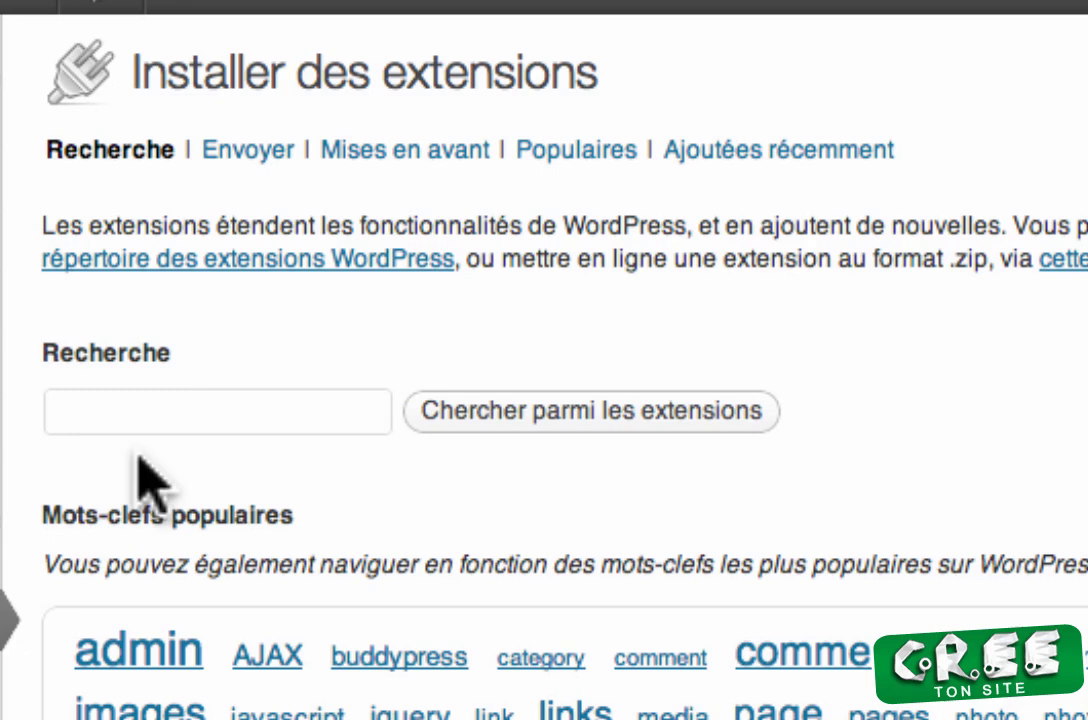
left_click(165, 415)
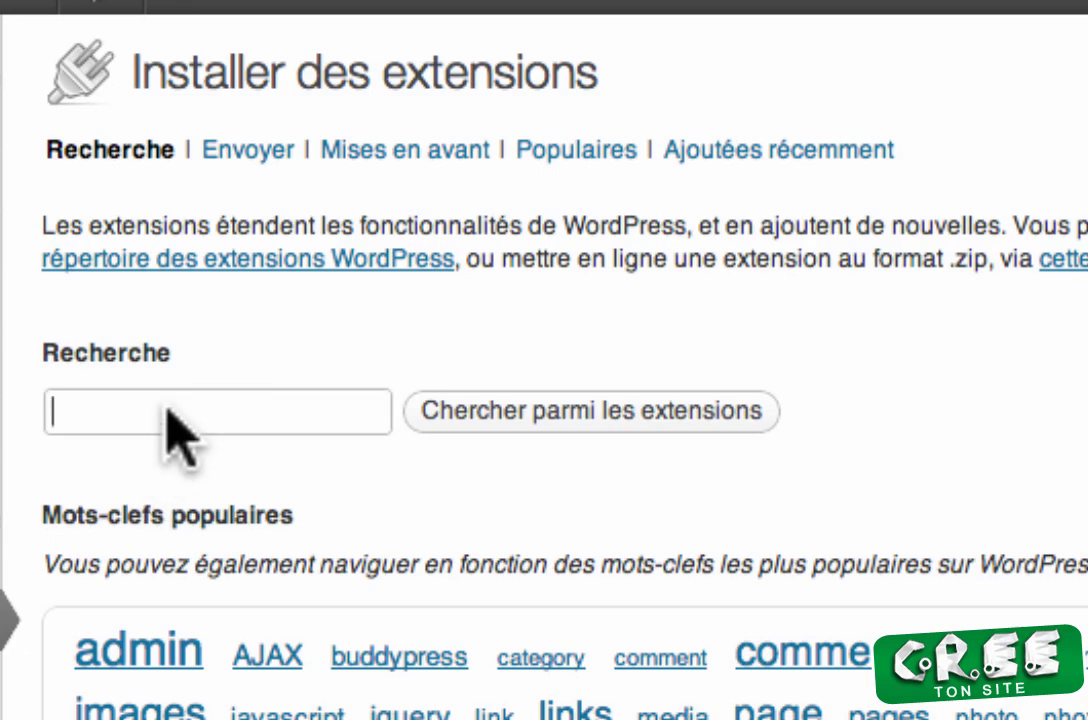
type("seo s")
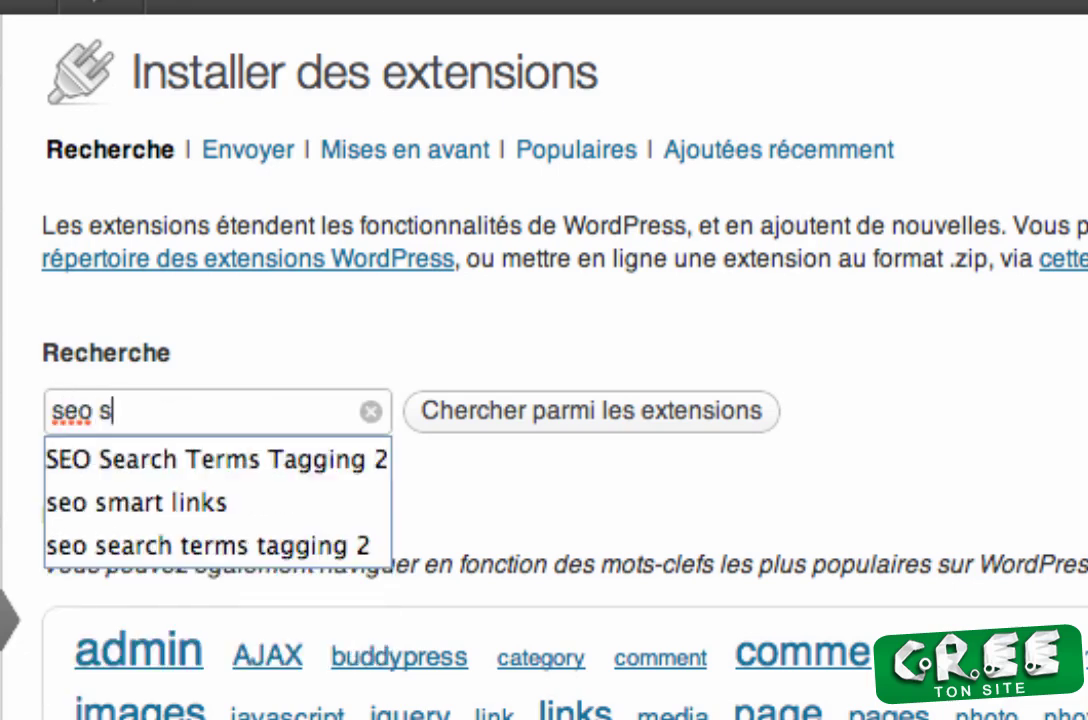
type("mart links")
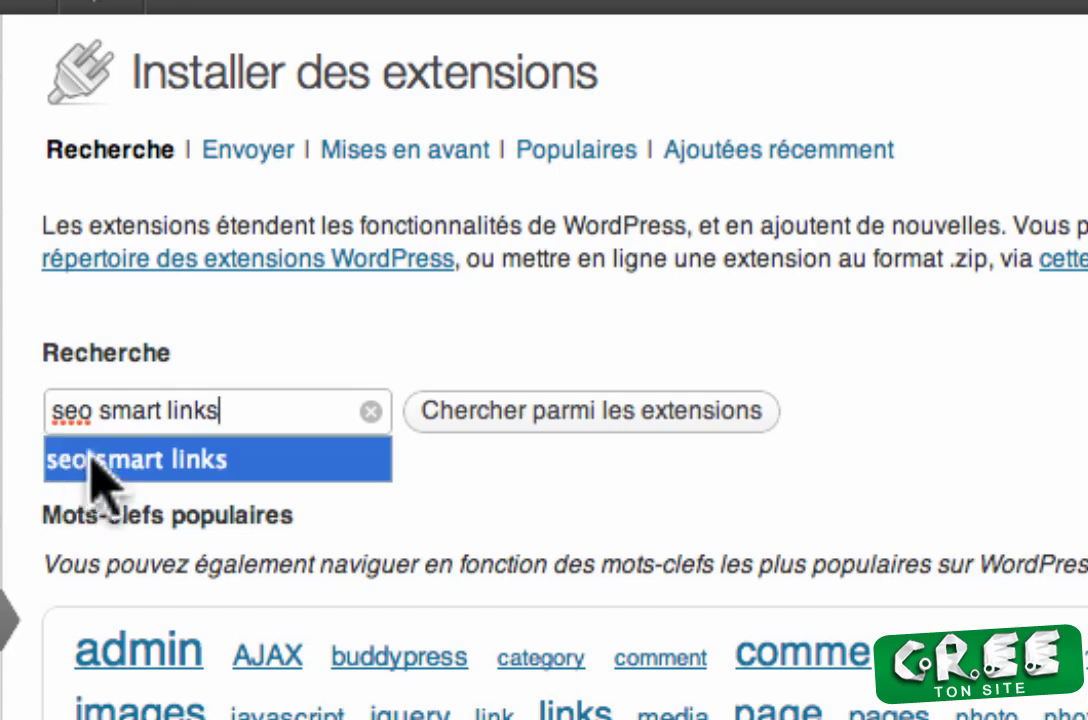
left_click(483, 421)
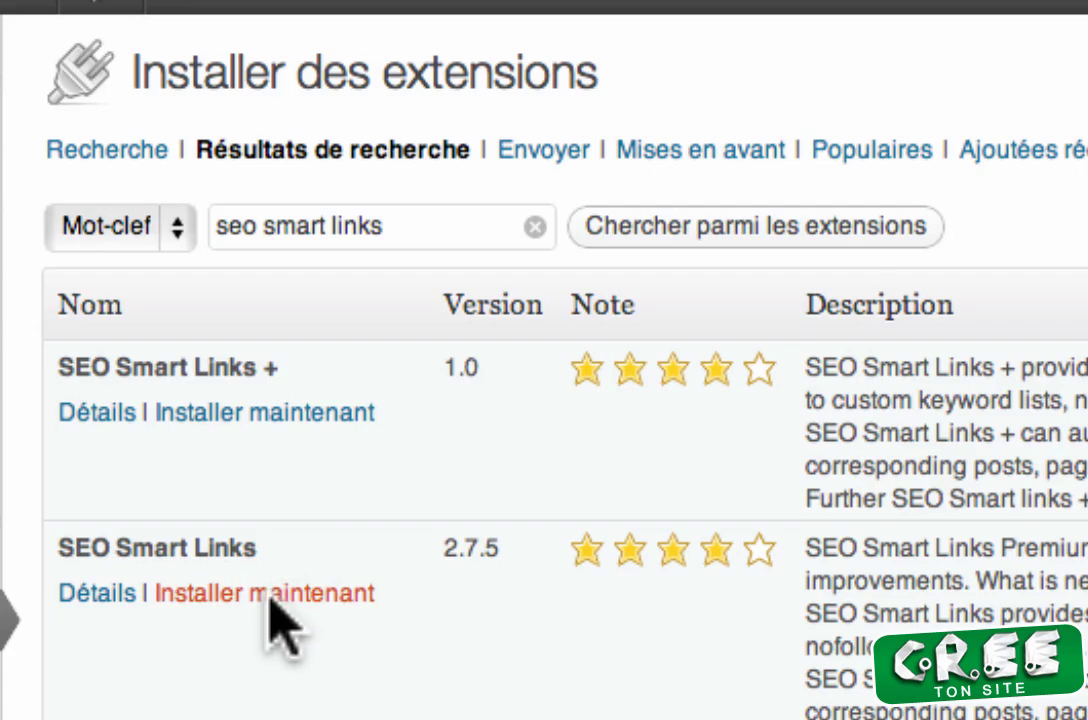
Step: Install the SEO Smart Links plugin version 2.7.5, not the "+" variant, and activate it
left_click_drag(264, 366, 318, 368)
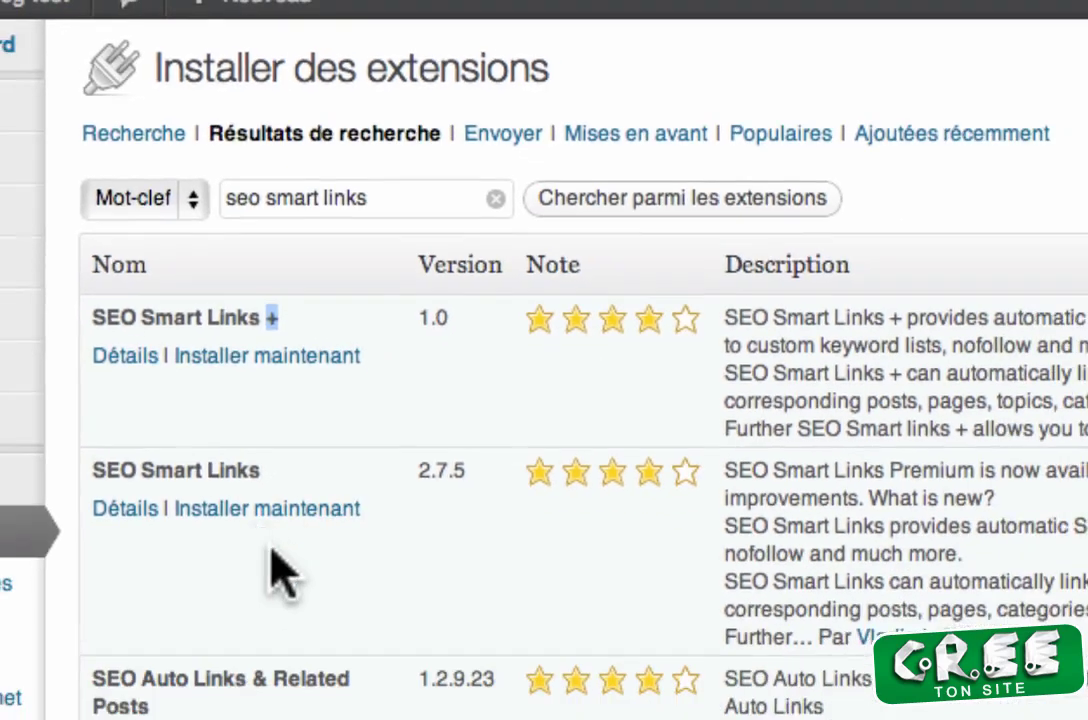
left_click(272, 592)
left_click(276, 557)
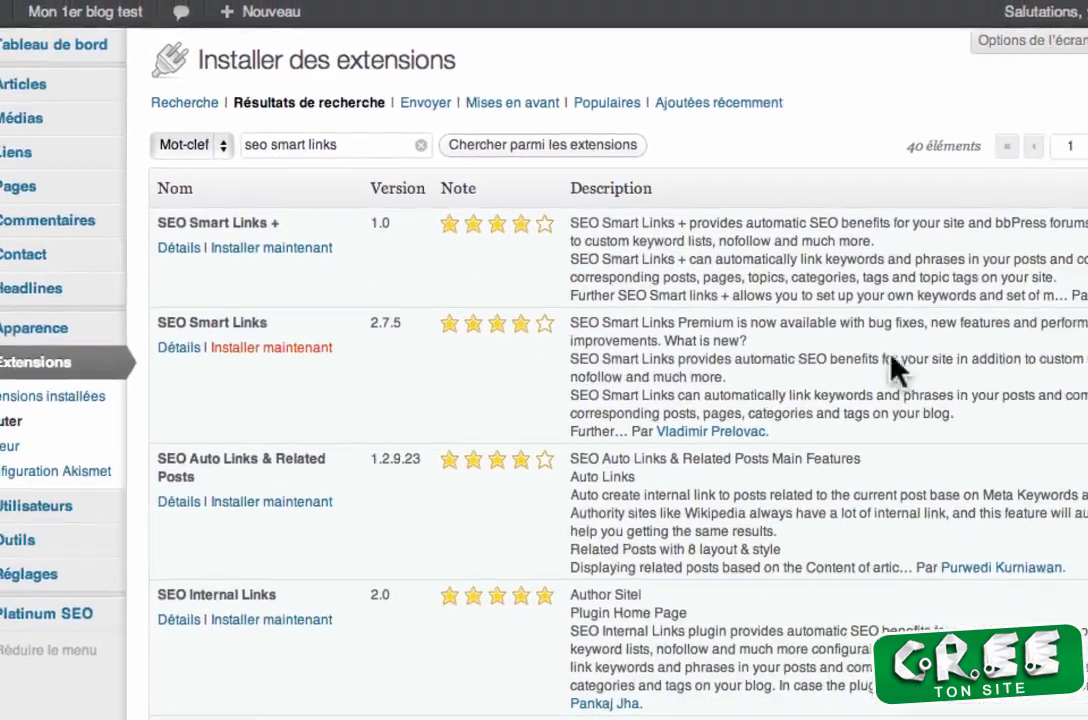
left_click(718, 365)
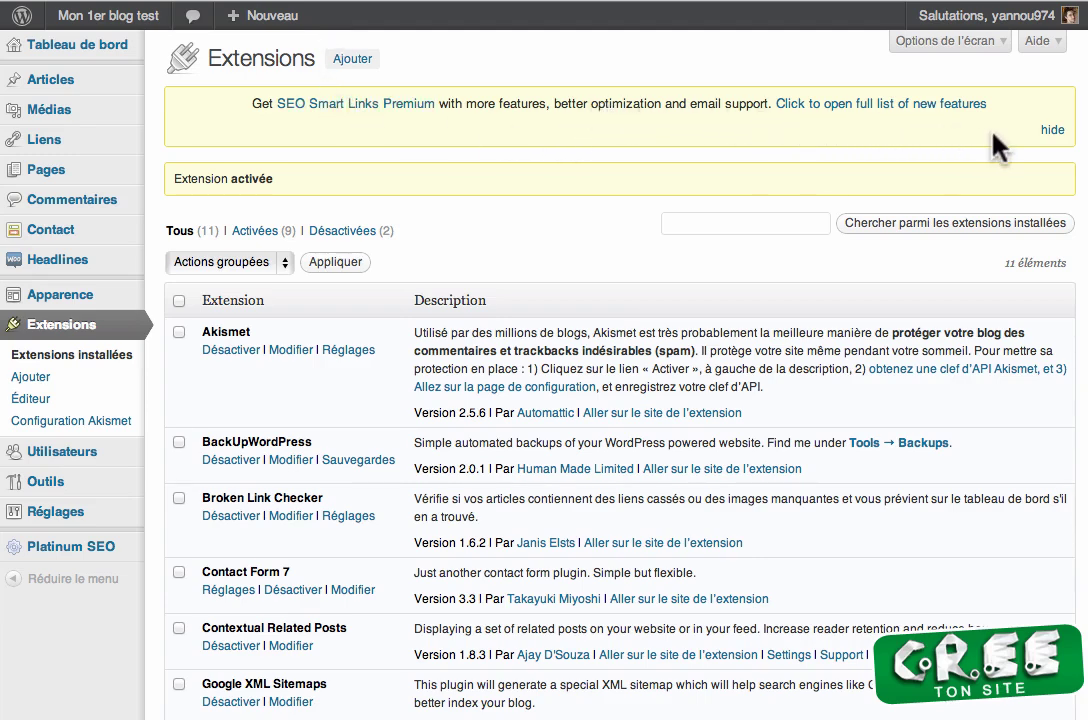
Step: Open the SEO Smart Links settings page and hide its Premium notice
left_click(1053, 131)
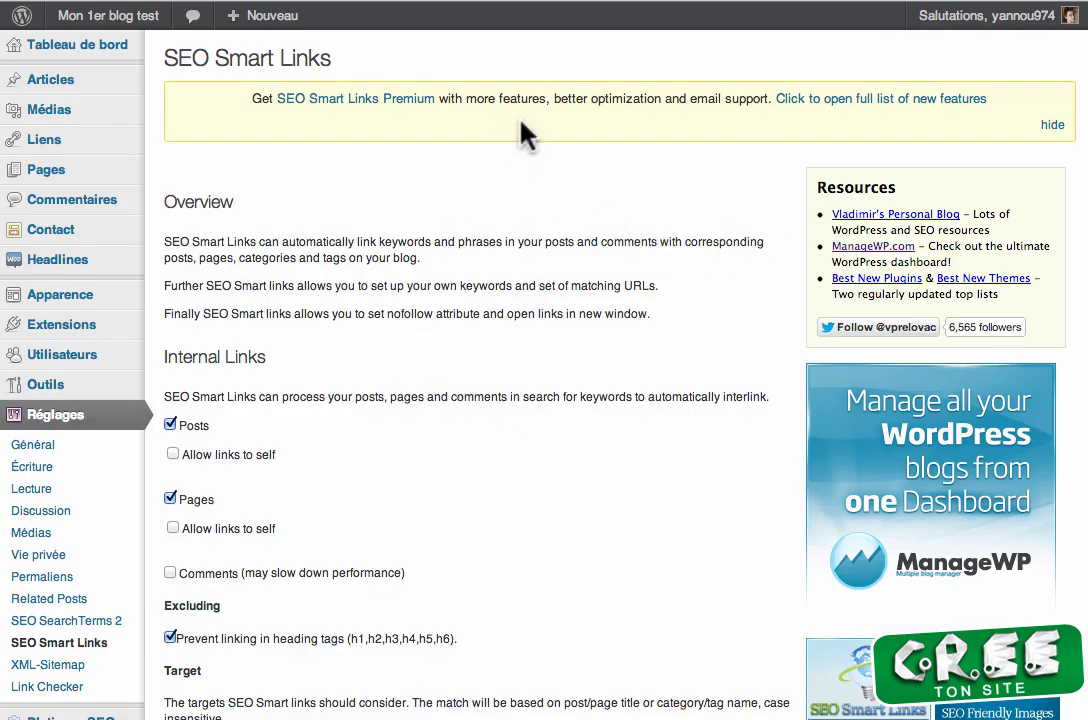
left_click(1050, 125)
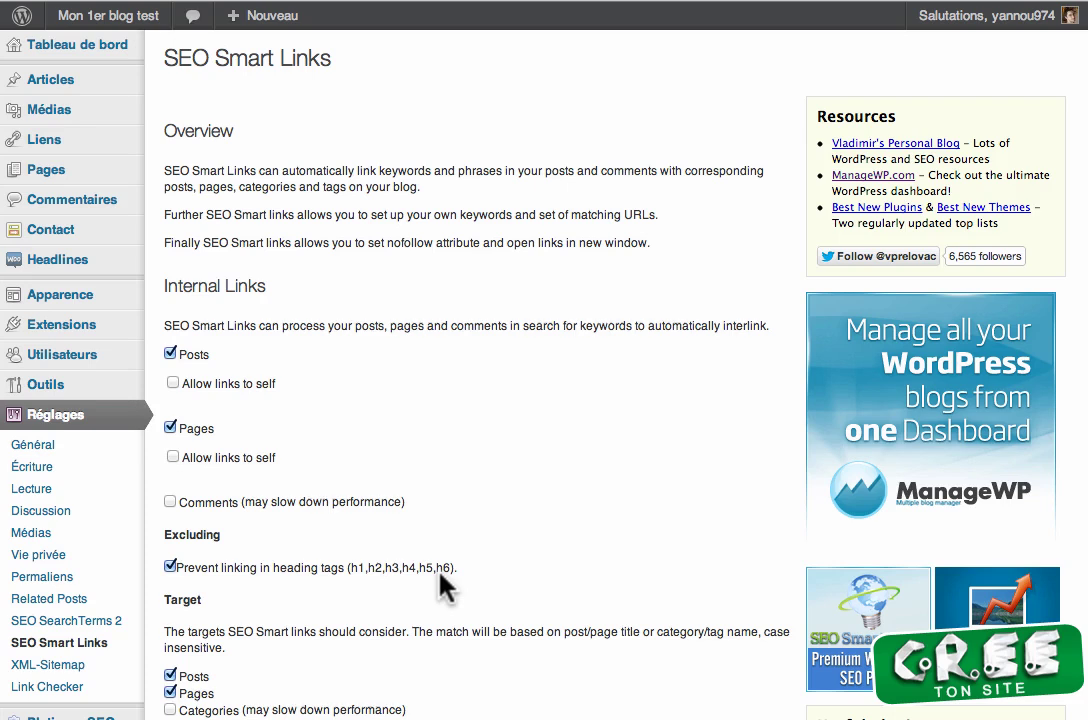
Step: Enable Categories and Tags as link targets, alongside Posts and Pages
scroll(440, 575, "down", 2)
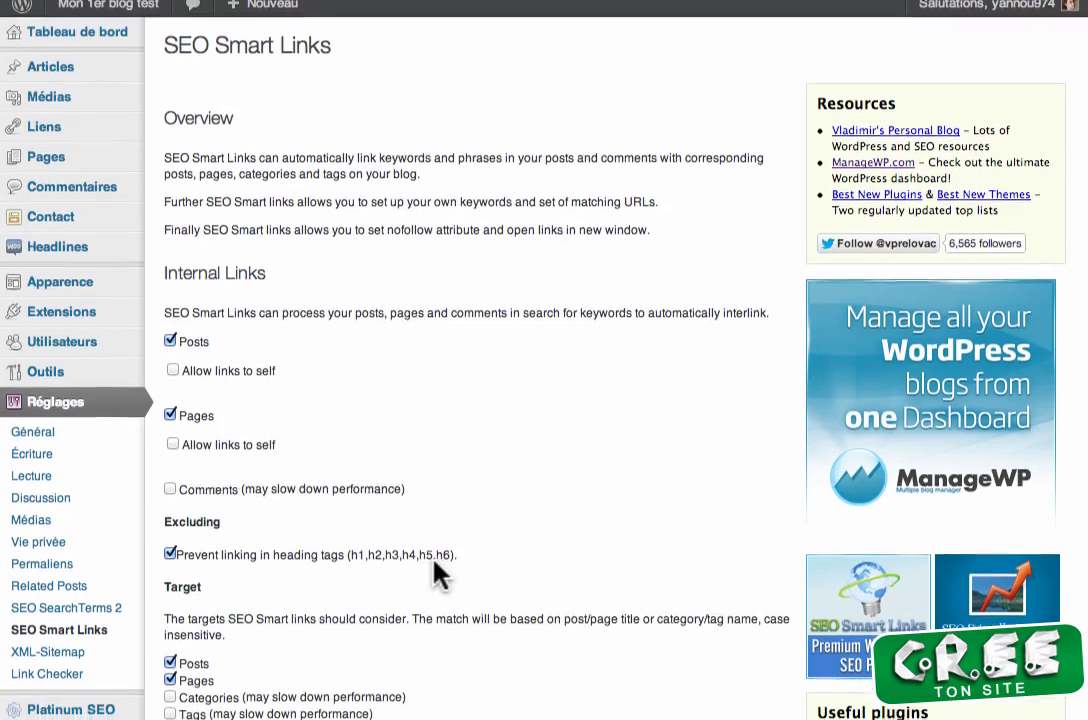
scroll(168, 662, "down", 2)
left_click(169, 664)
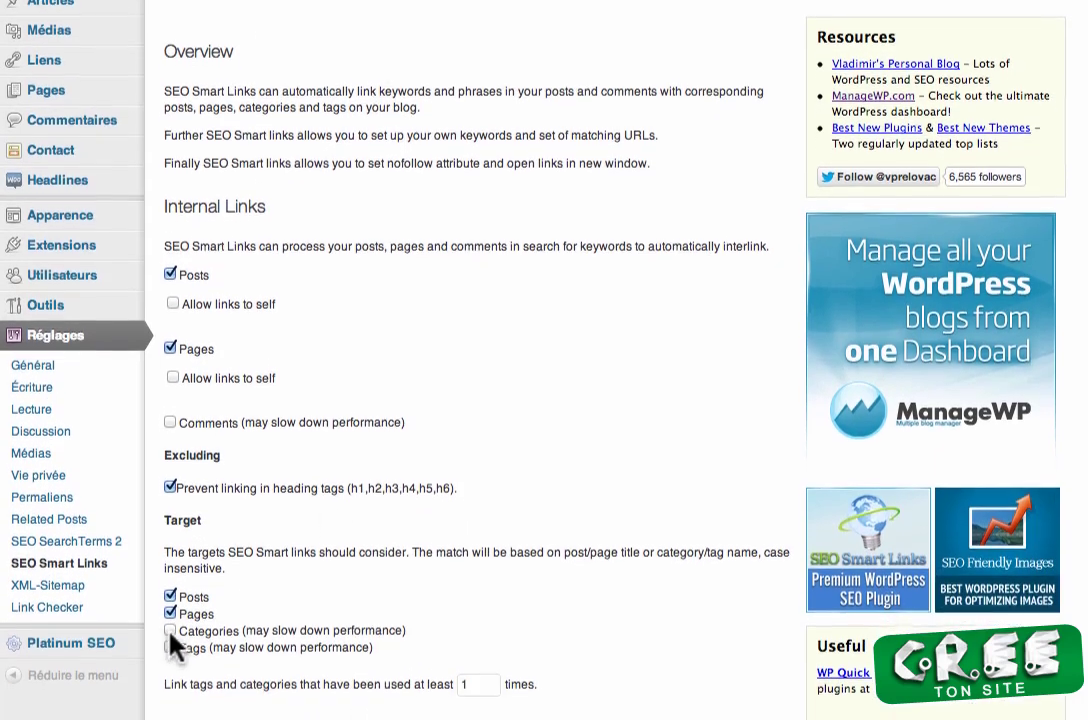
left_click(170, 632)
left_click(170, 615)
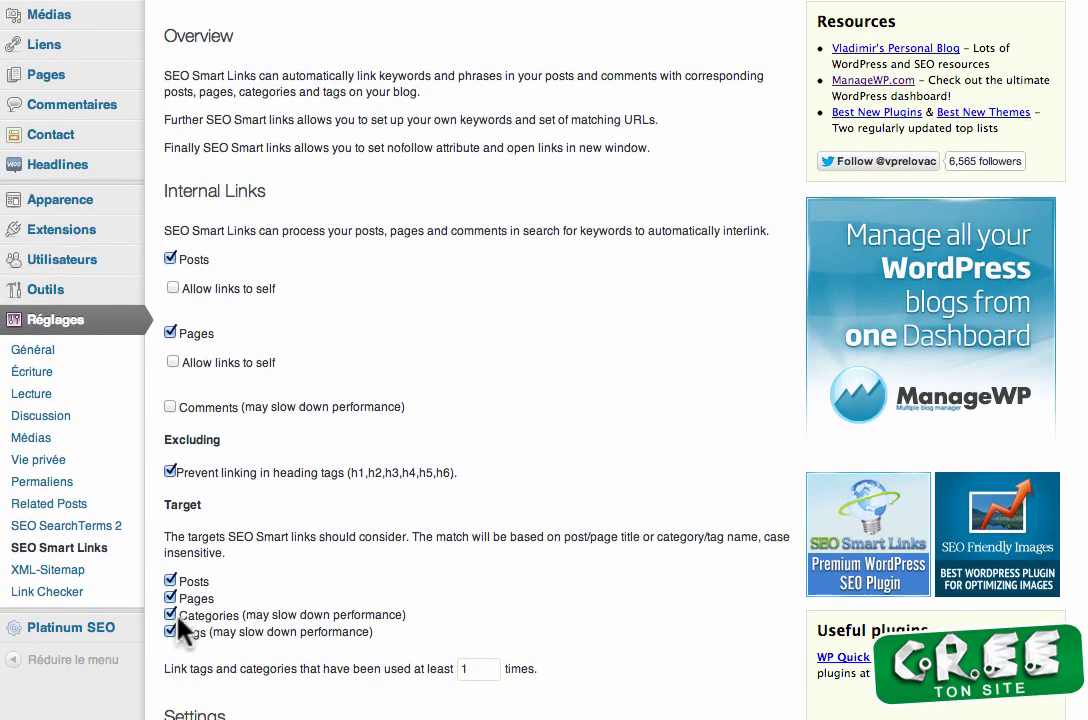
left_click(170, 598)
left_click(170, 598)
left_click(170, 614)
Step: Clear the "contact" entry from the Ignore Posts and Pages setting
scroll(318, 686, "down", 5)
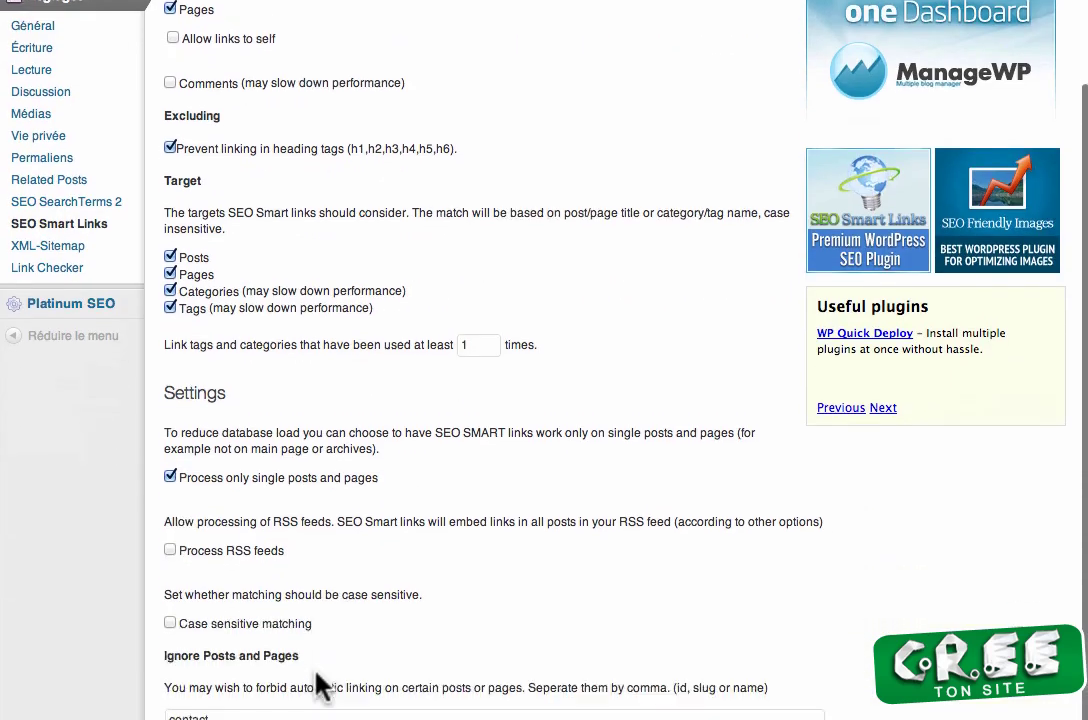
scroll(318, 686, "down", 4)
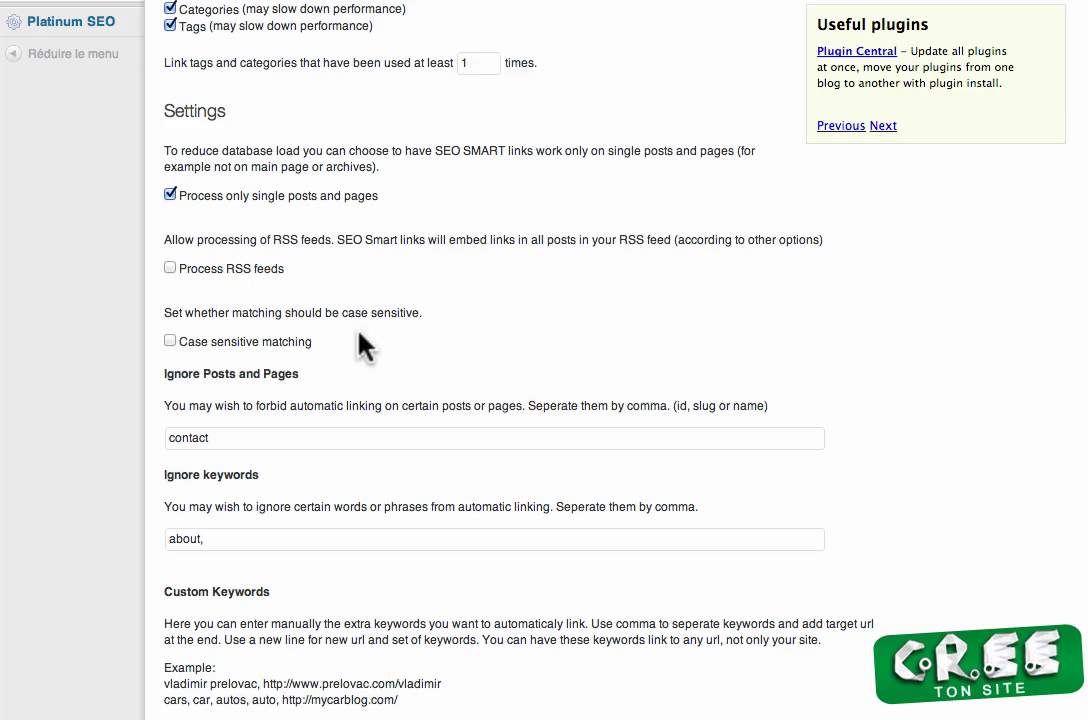
scroll(357, 345, "down", 2)
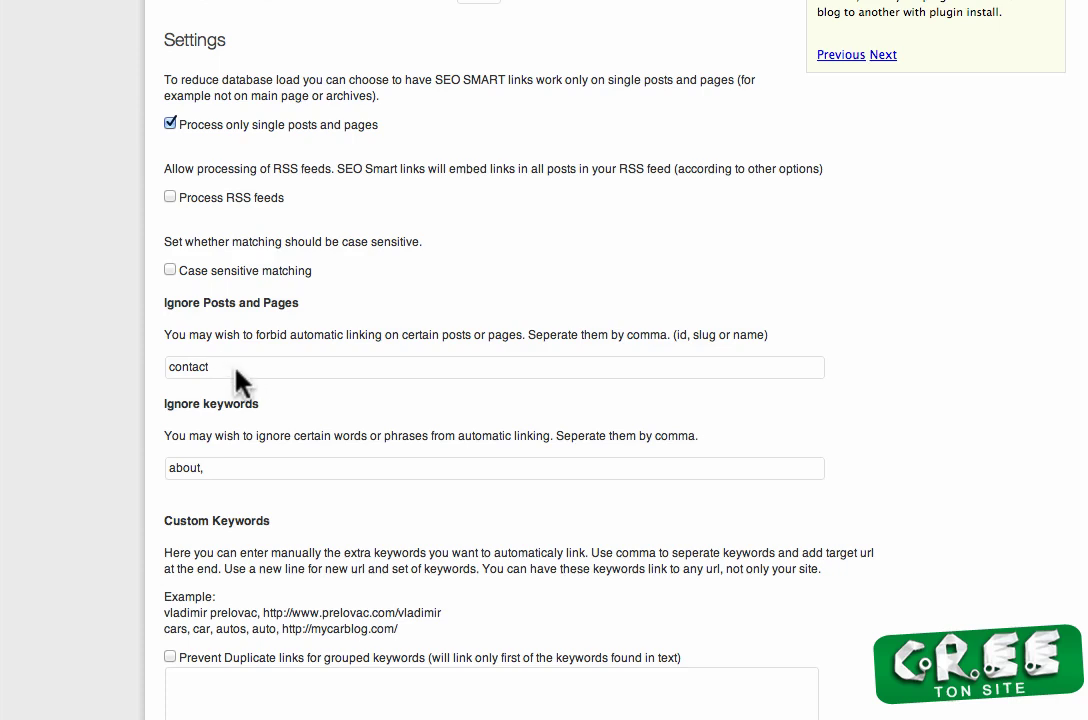
left_click_drag(212, 367, 58, 368)
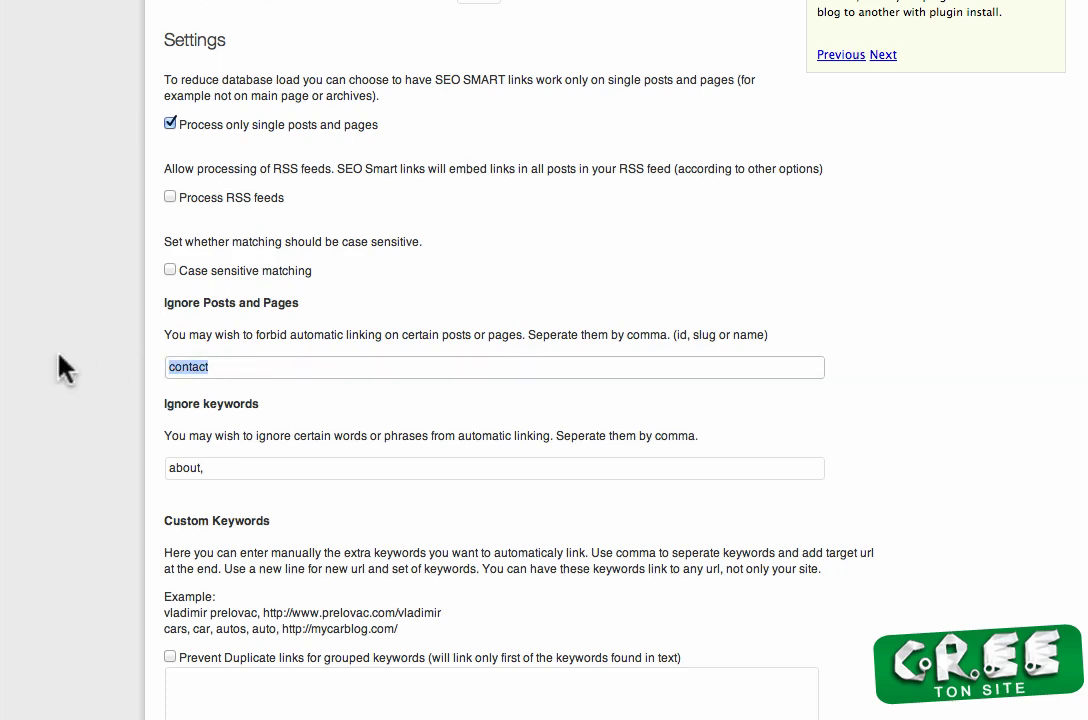
key("BackSpace")
left_click_drag(233, 472, 92, 457)
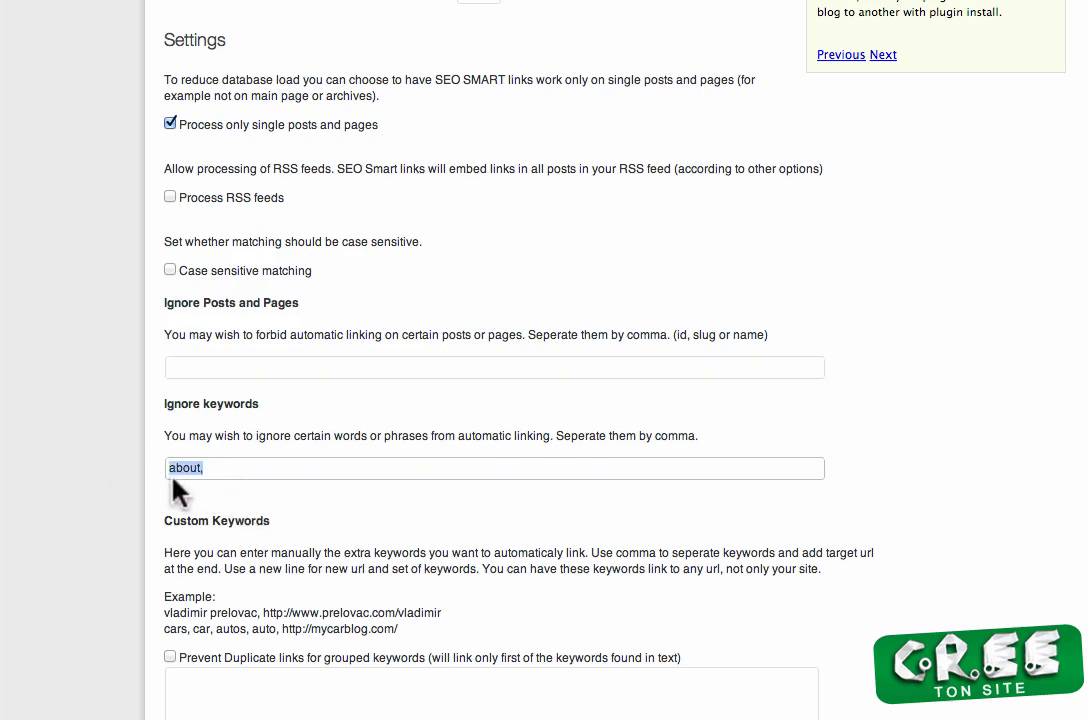
left_click(222, 472)
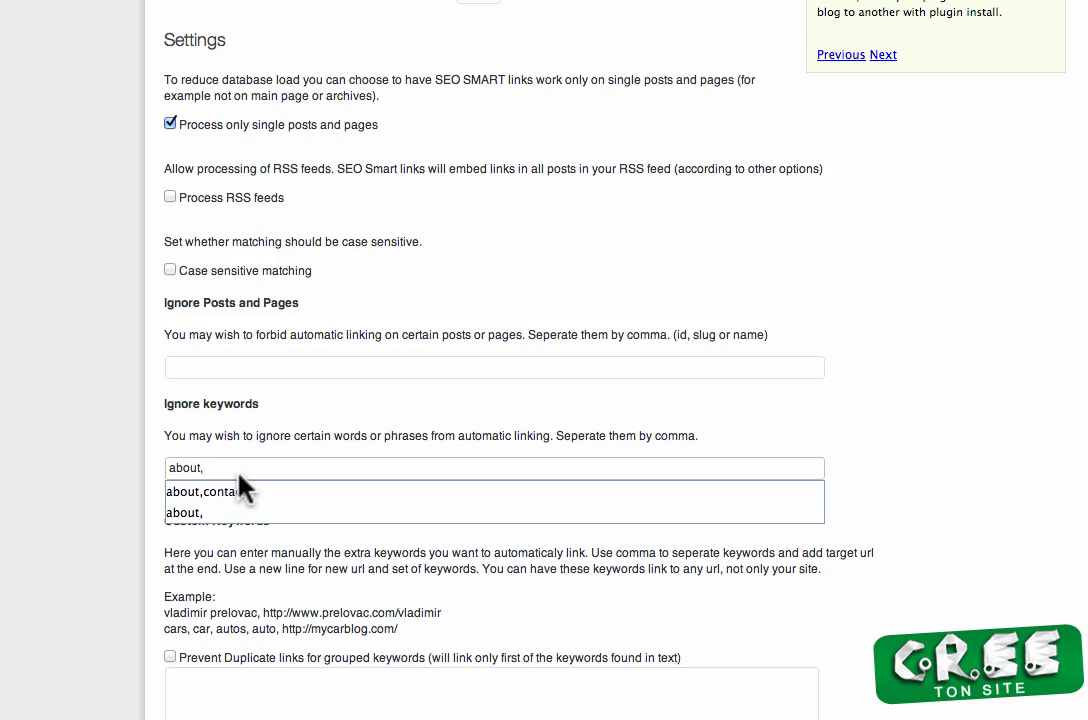
left_click(175, 435)
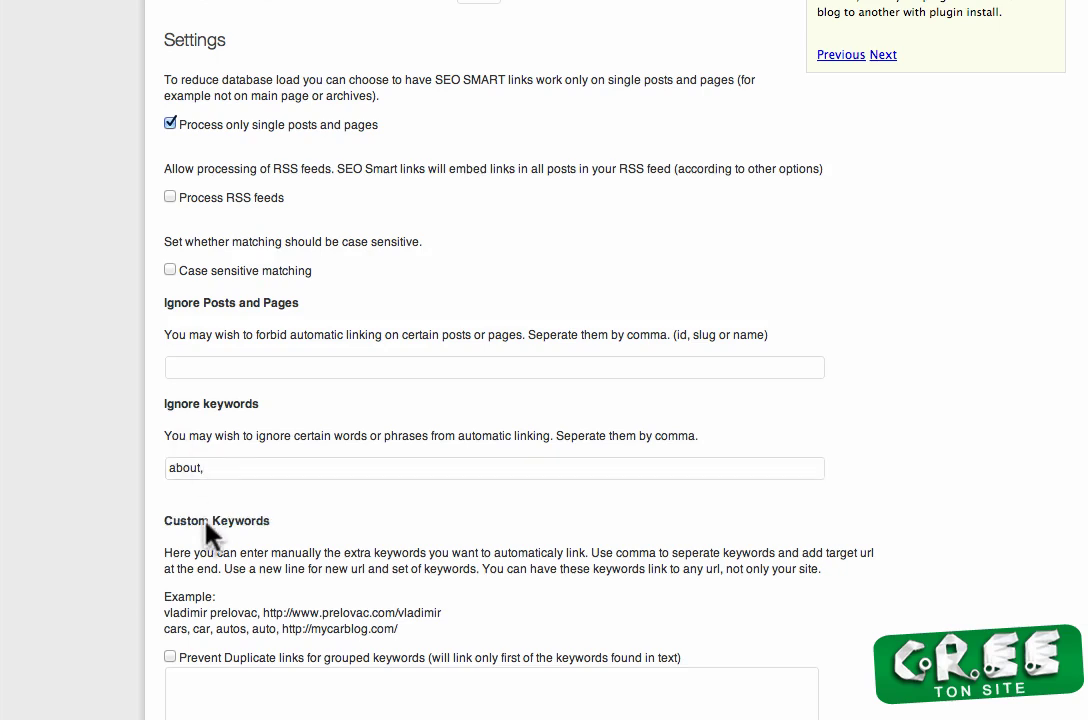
scroll(224, 540, "down", 5)
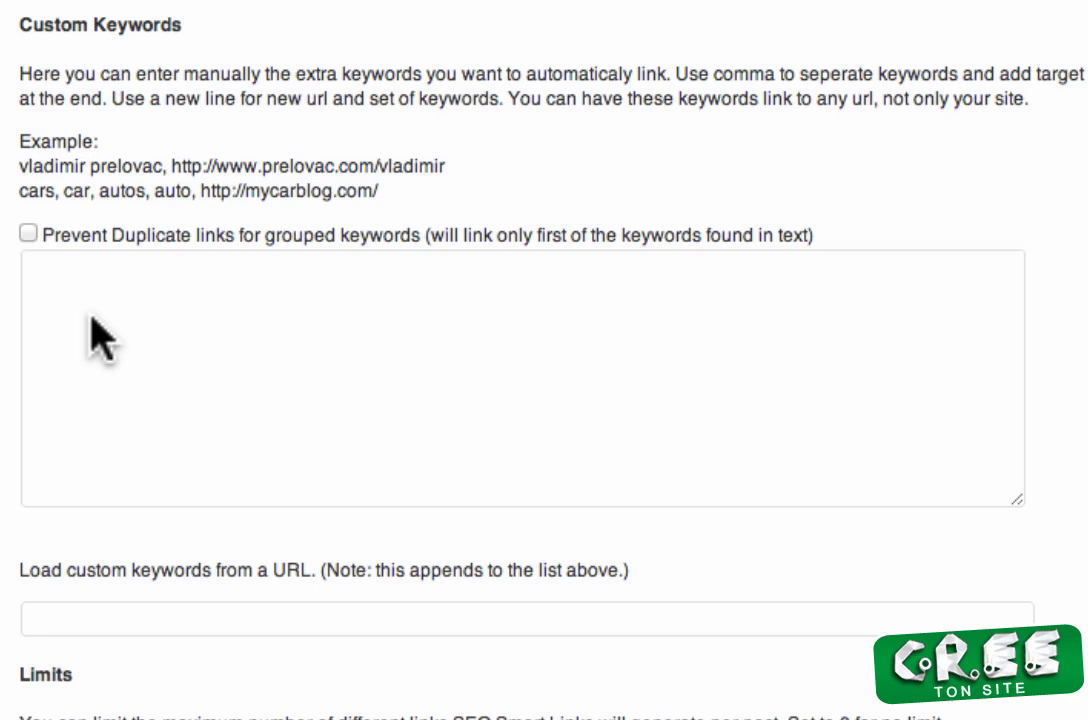
left_click(100, 338)
type("cr")
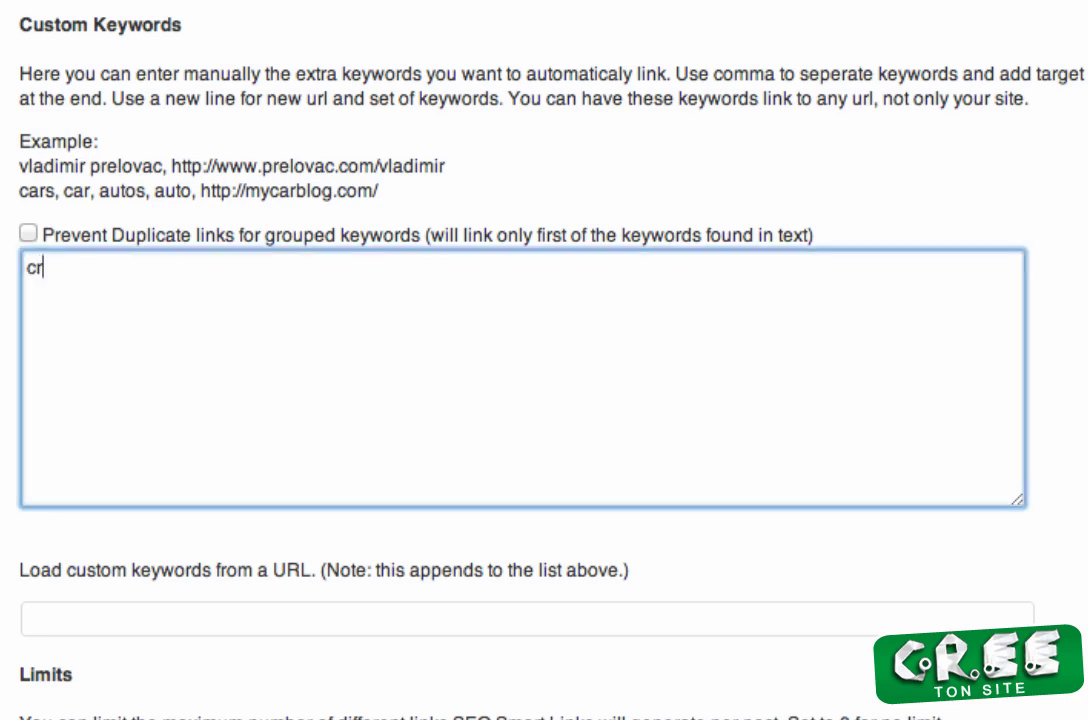
type("ee son site, http")
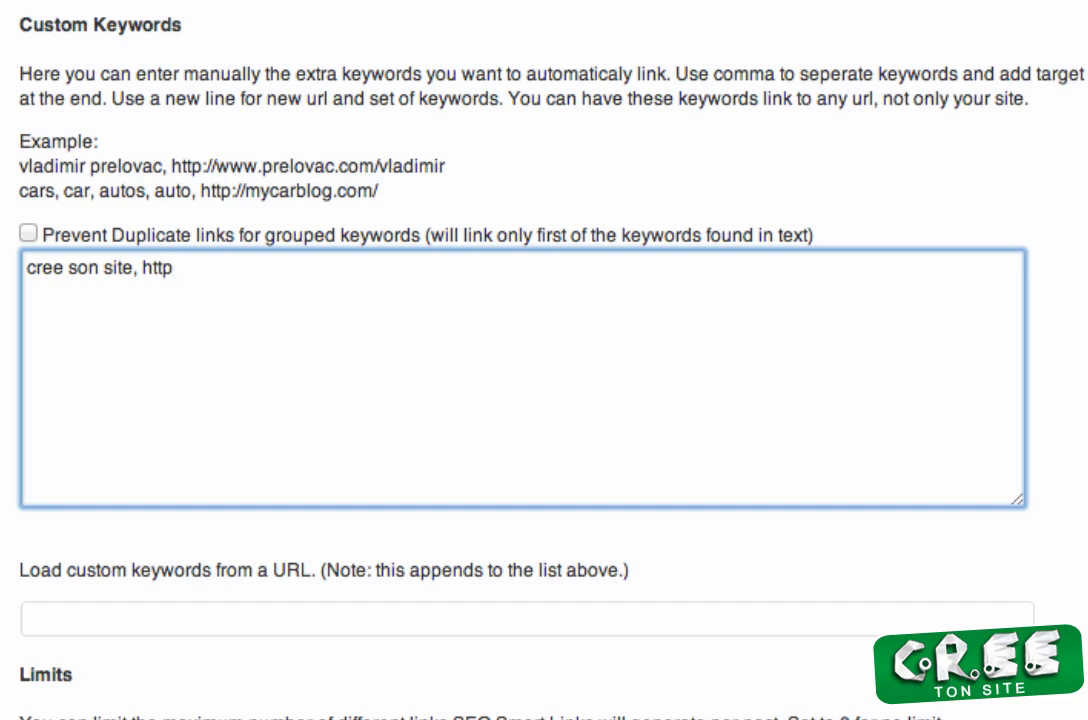
type("://www.creet")
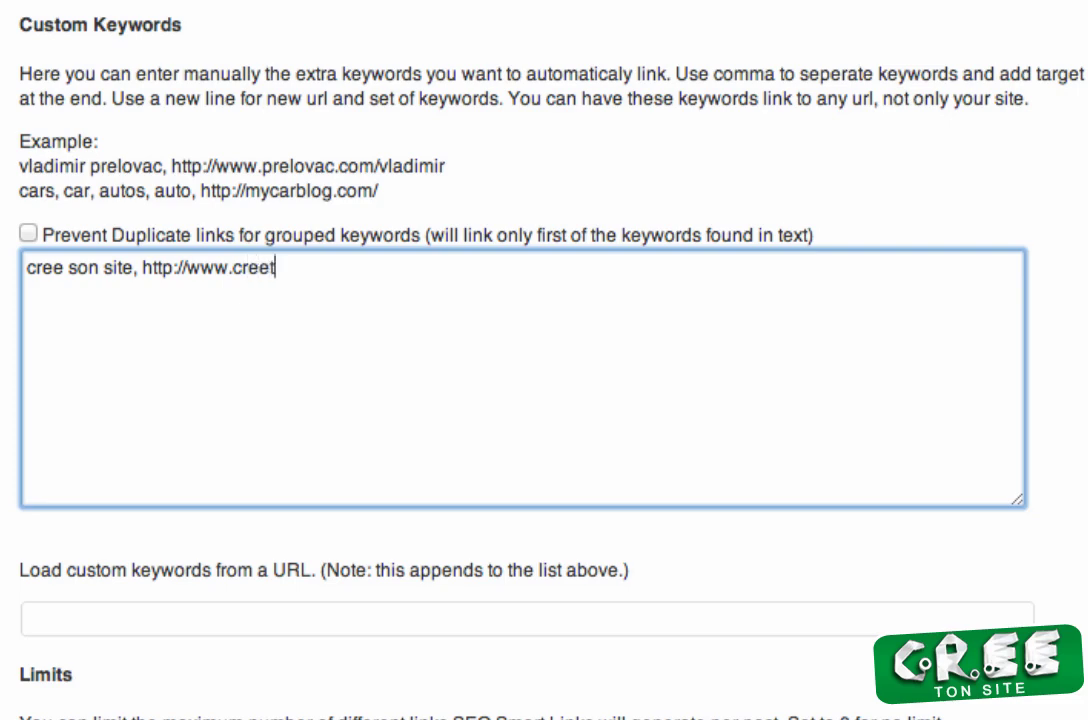
type("onsite.com ")
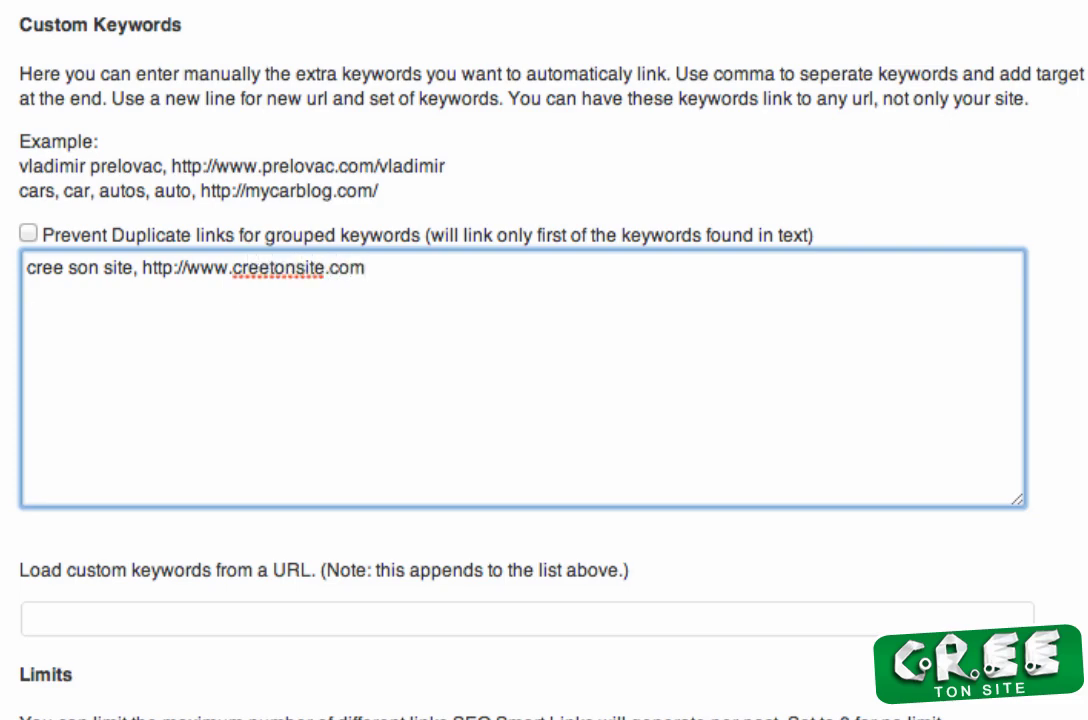
type("huile es")
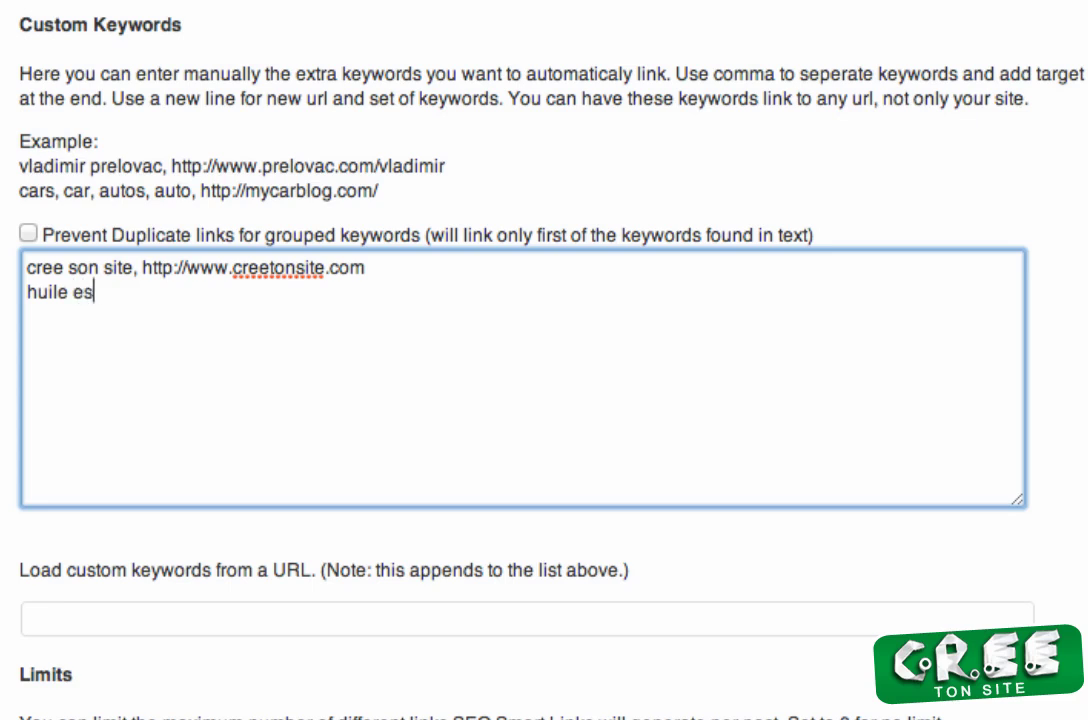
type("sentielle,")
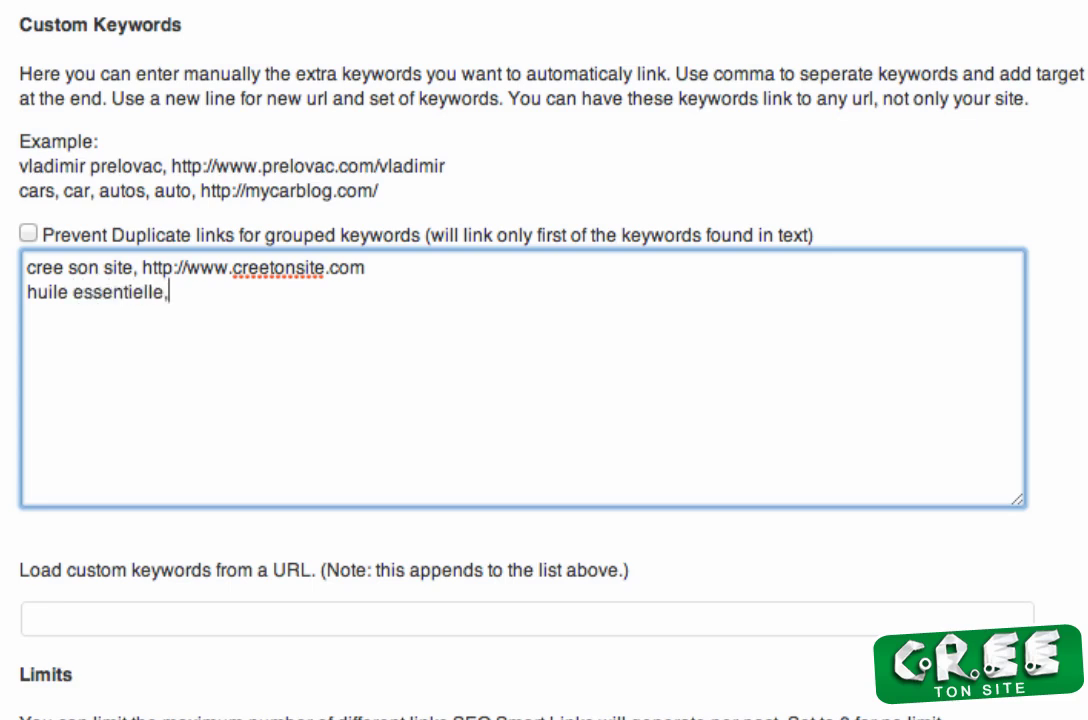
type("huiles es")
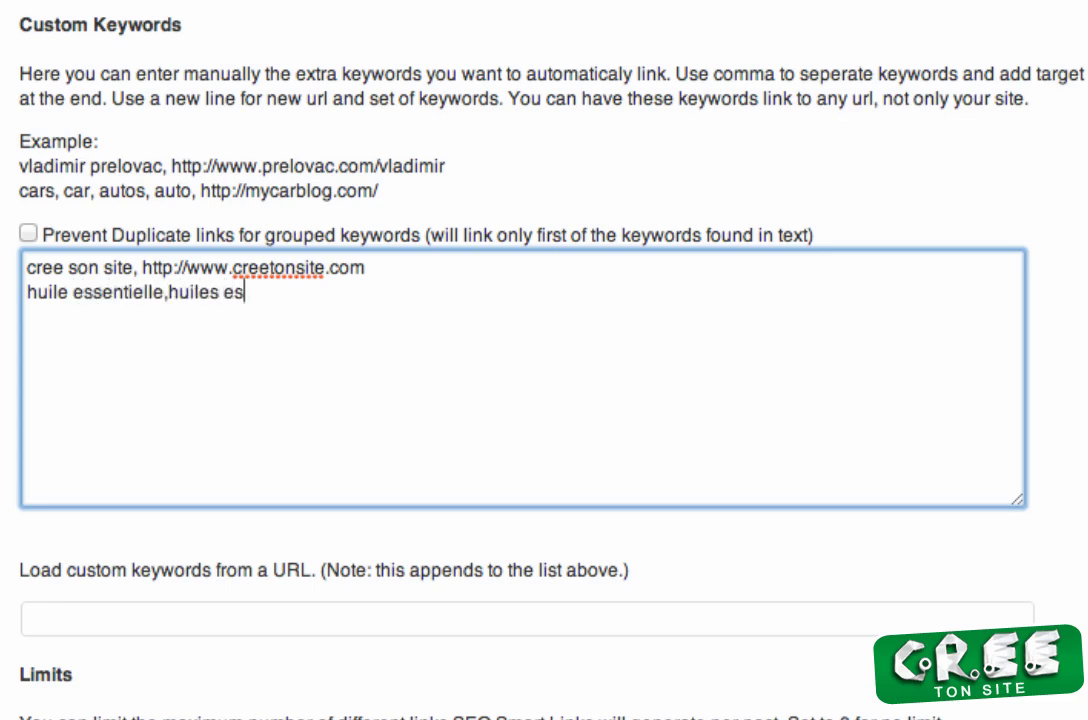
type("sentie")
key("BackSpace")
key("BackSpace")
type("entie")
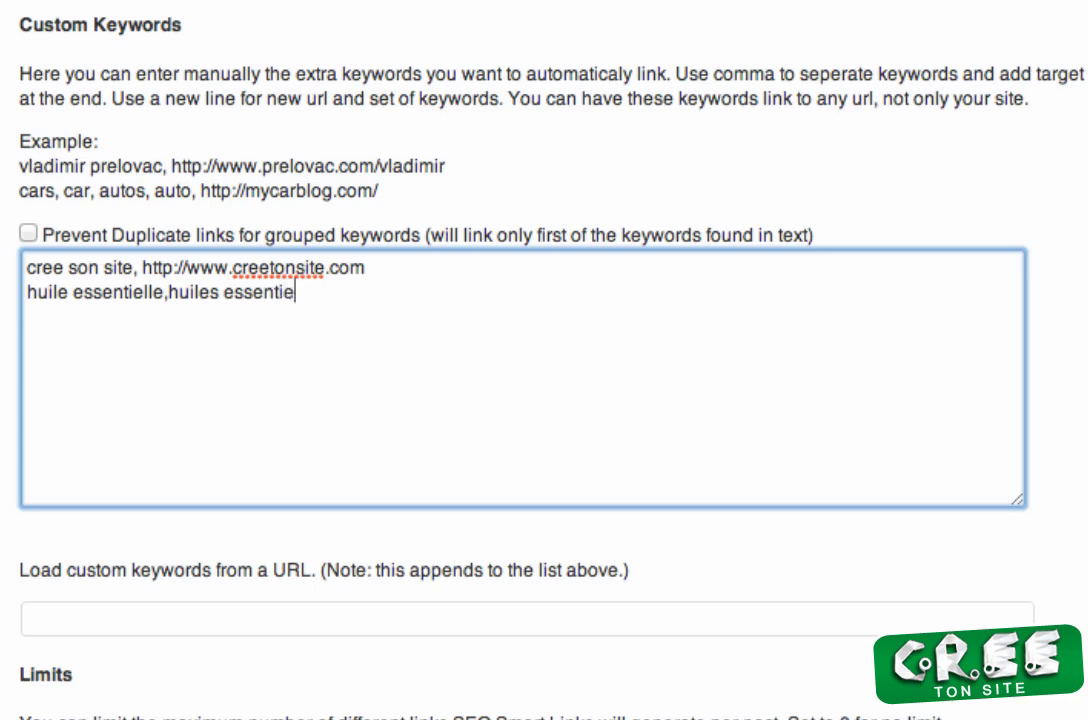
type("lles, http")
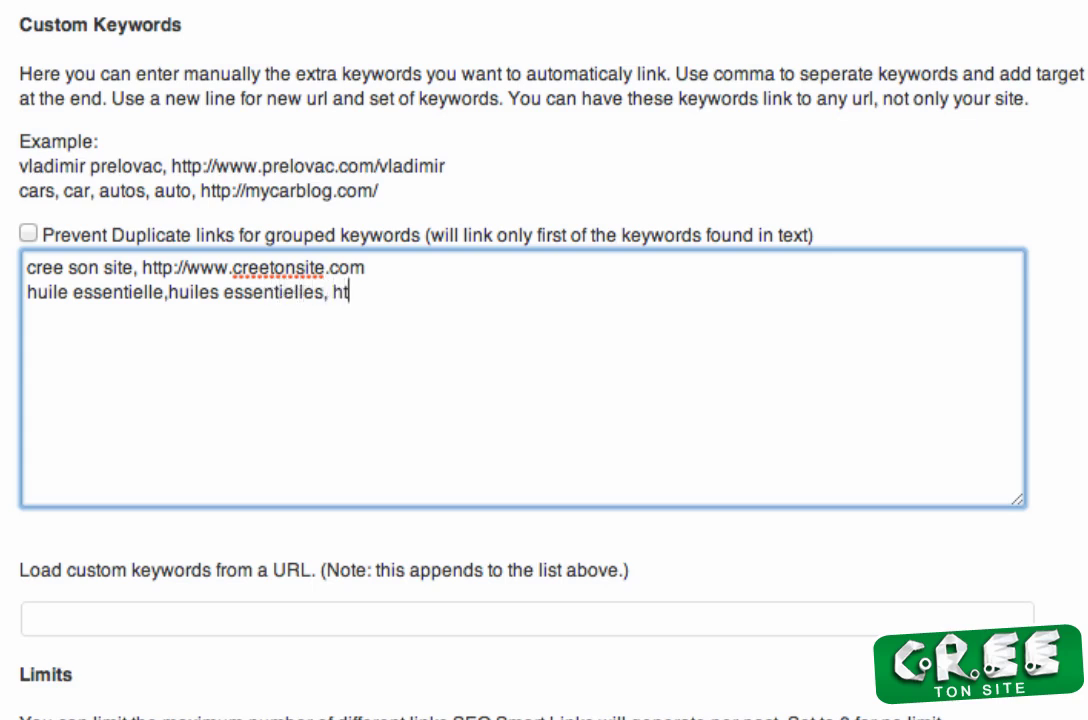
key("BackSpace")
key("BackSpace")
type("tp:www.")
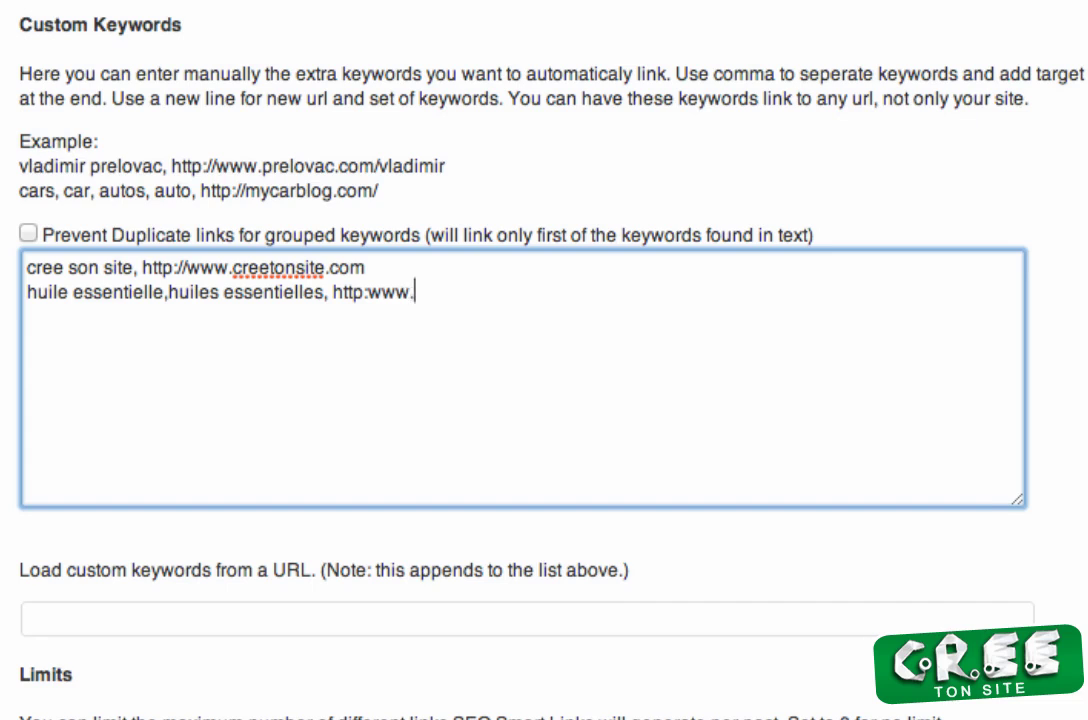
type("mon-huil-")
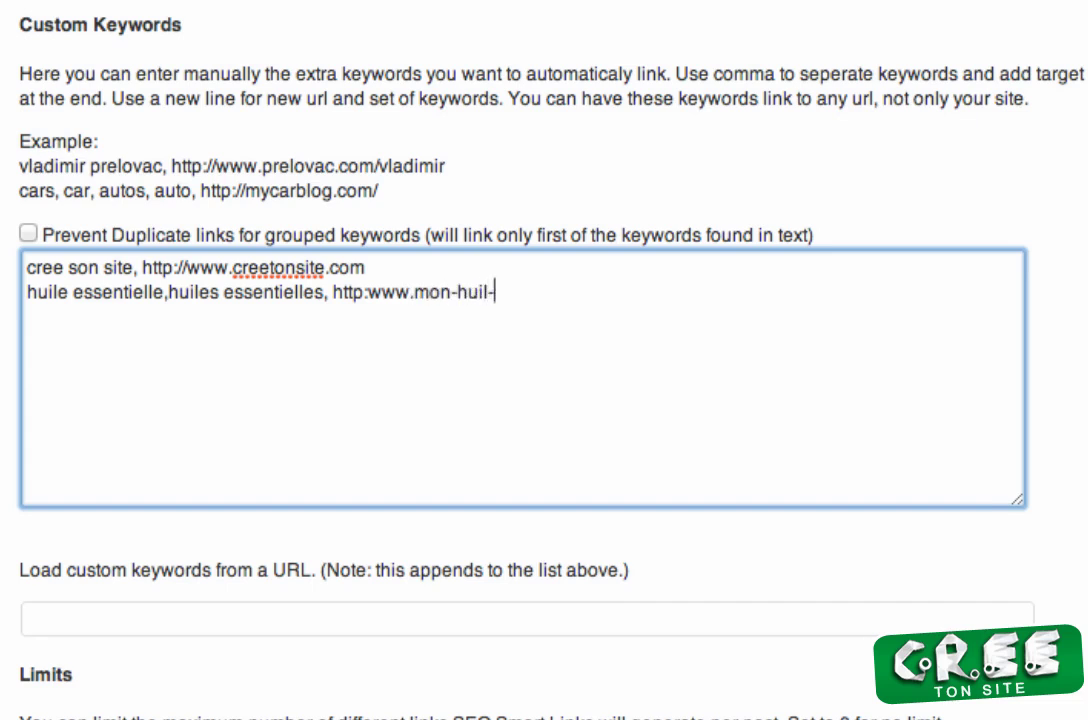
type("essentielle.")
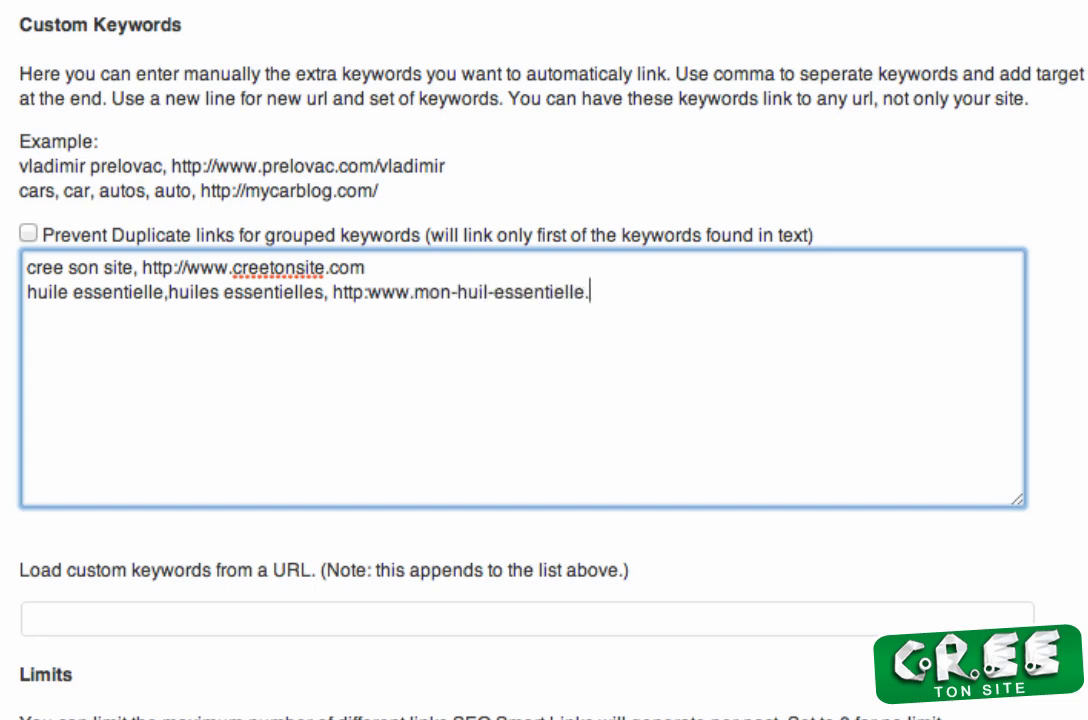
type("com")
left_click_drag(143, 268, 389, 270)
left_click(389, 268)
Step: Set the Max Links limit per post to 5
scroll(420, 350, "down", 3)
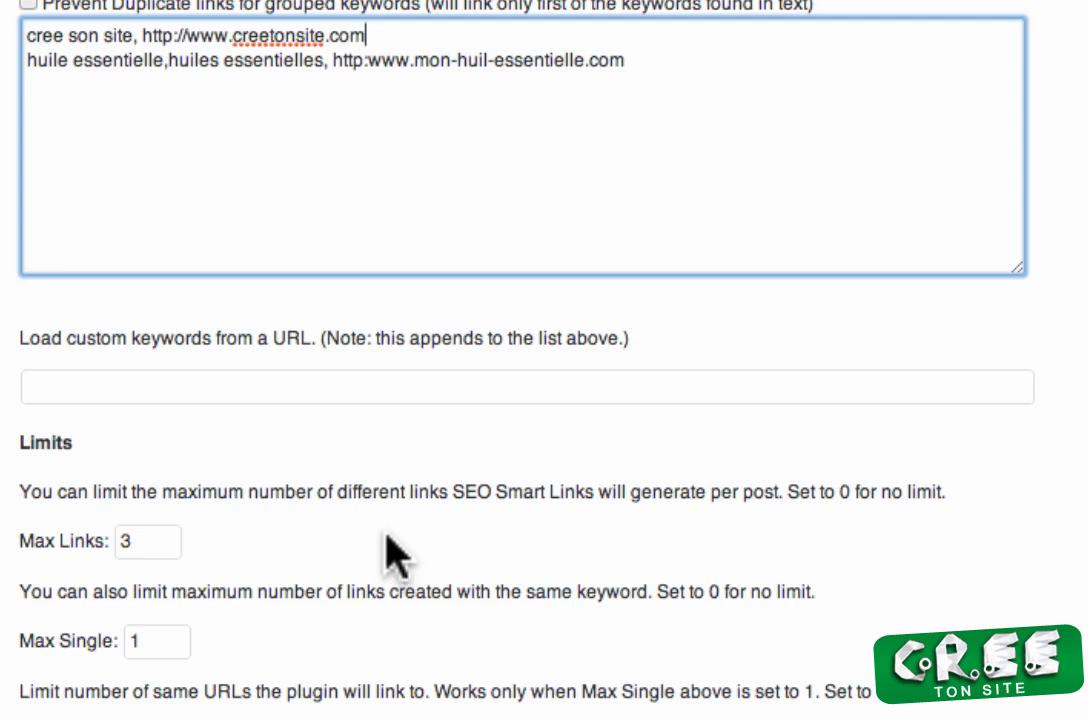
double_click(147, 543)
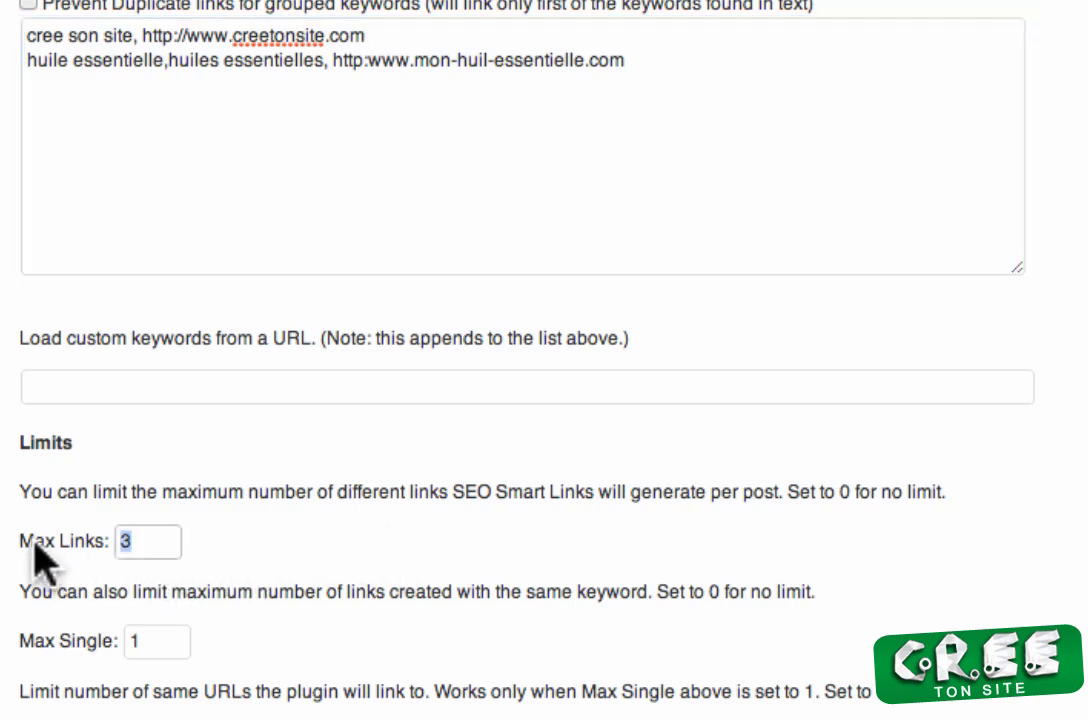
left_click(155, 542)
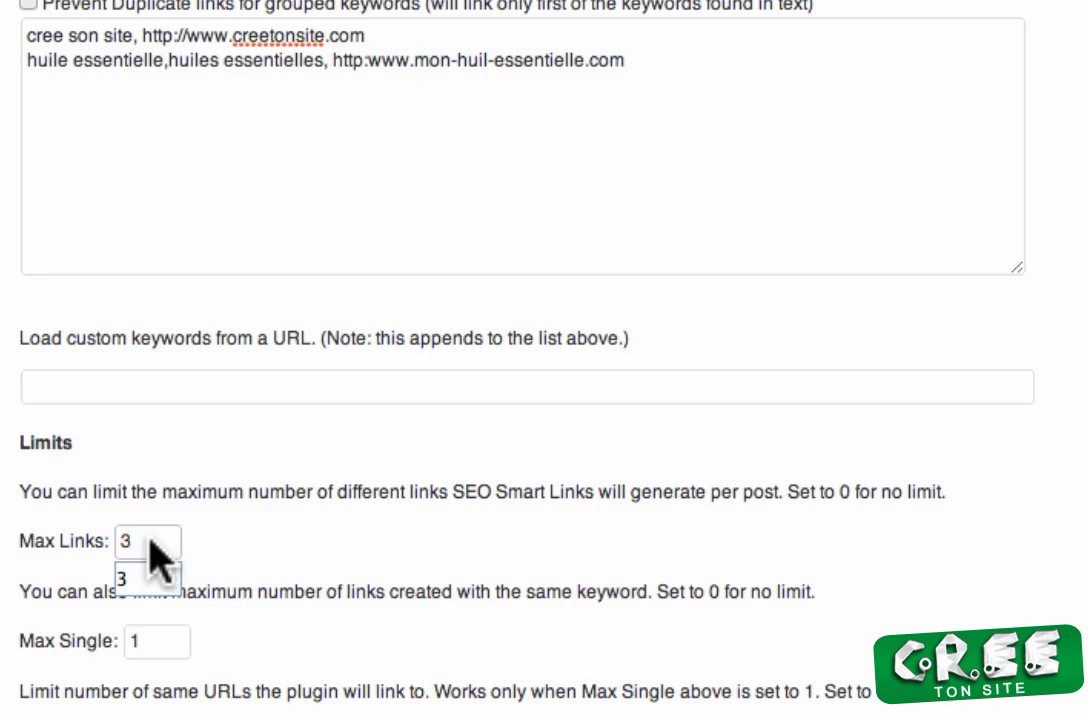
left_click_drag(150, 538, 59, 543)
type("5")
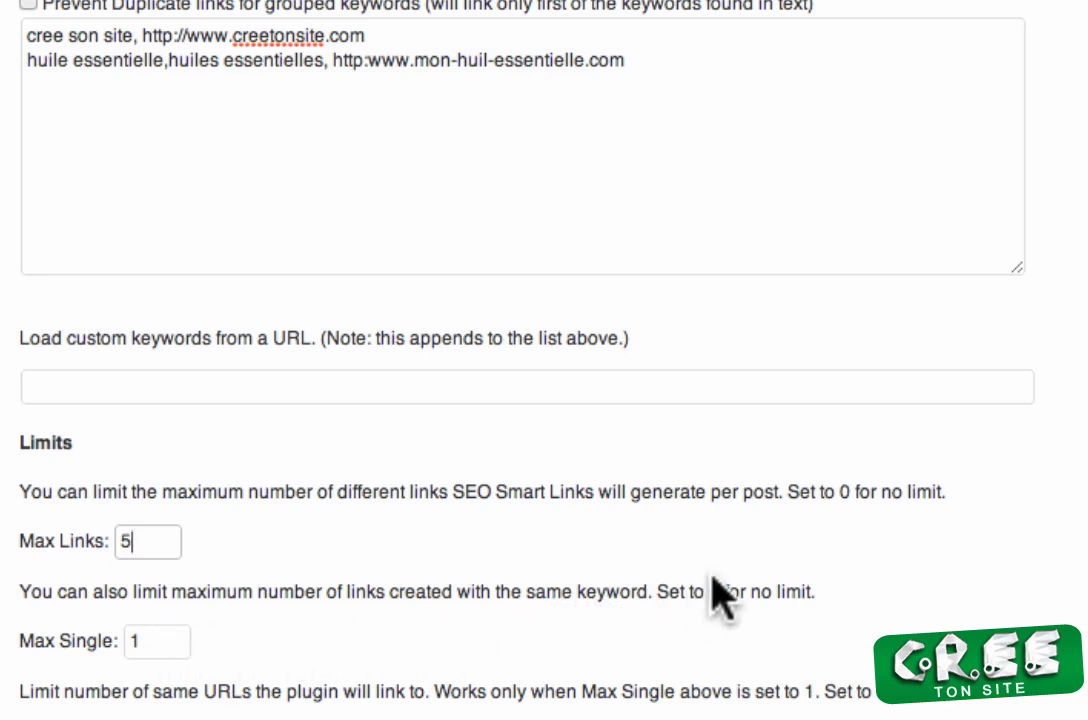
Step: Enable opening external links in a new window and save the plugin options
scroll(578, 643, "down", 1)
scroll(578, 643, "down", 5)
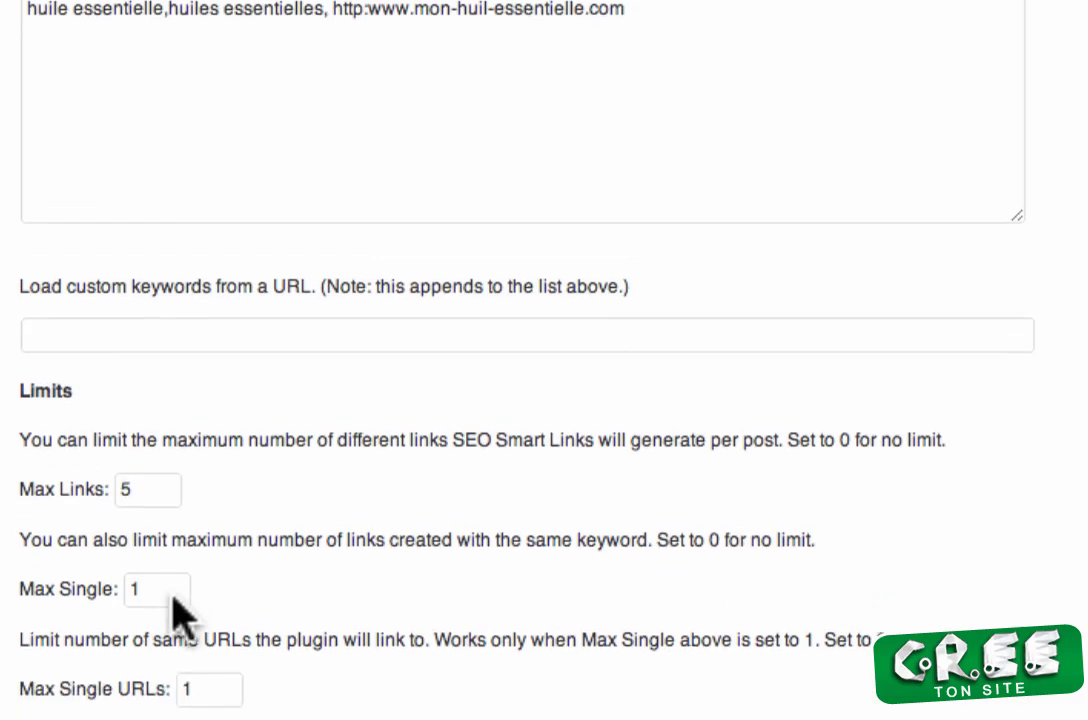
scroll(270, 430, "down", 1)
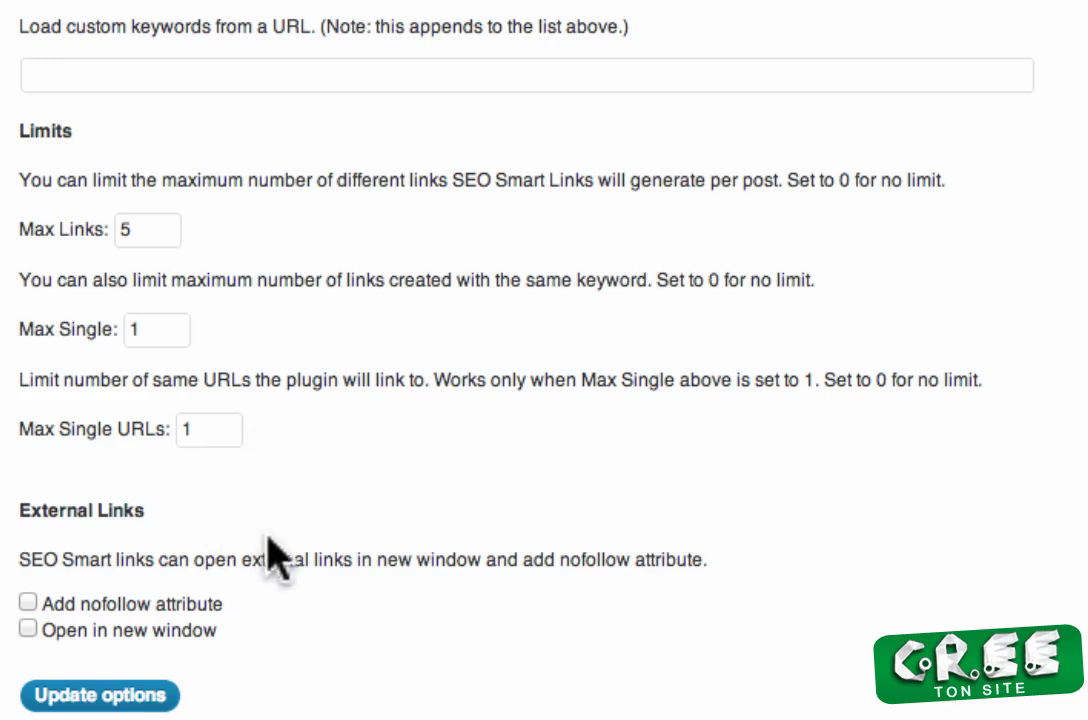
scroll(262, 525, "down", 1)
left_click(28, 630)
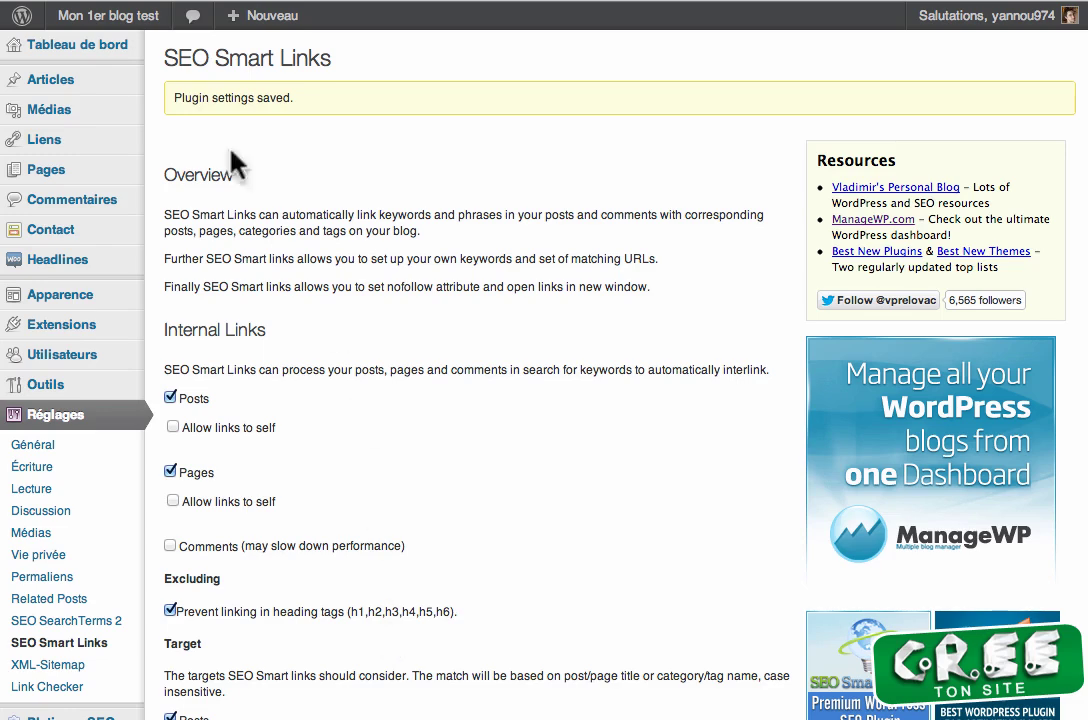
Step: Start a new article titled "mon nouvel article pour tester seo smart links"
mouse_move(22, 80)
left_click(182, 101)
type("m")
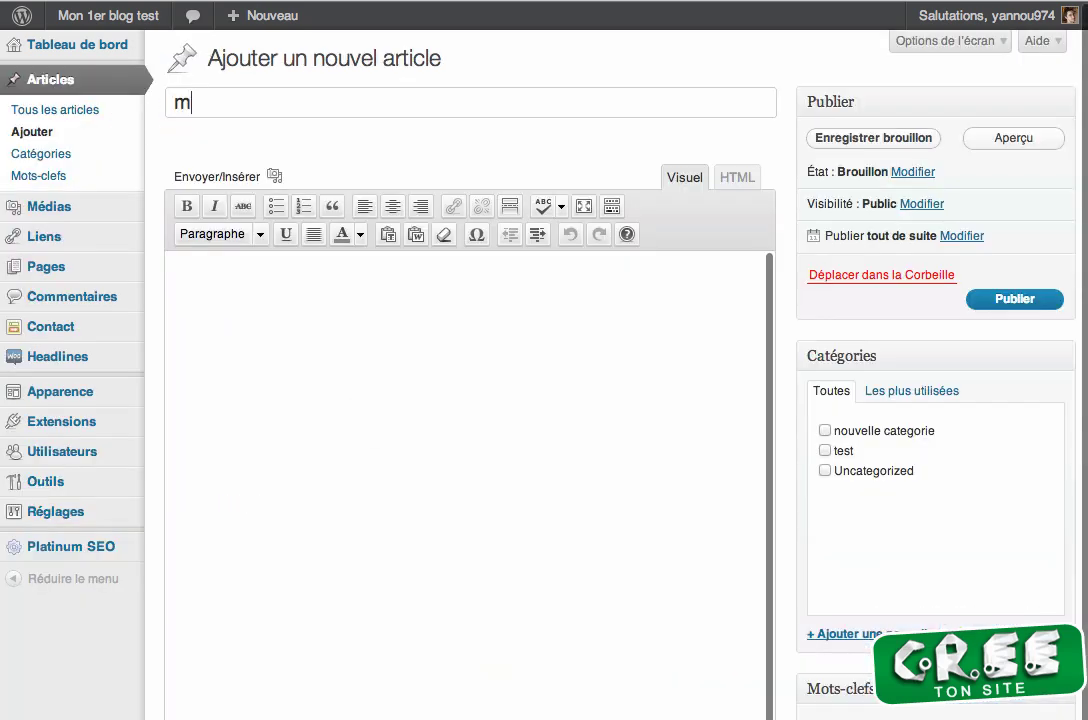
type("on nouvel art")
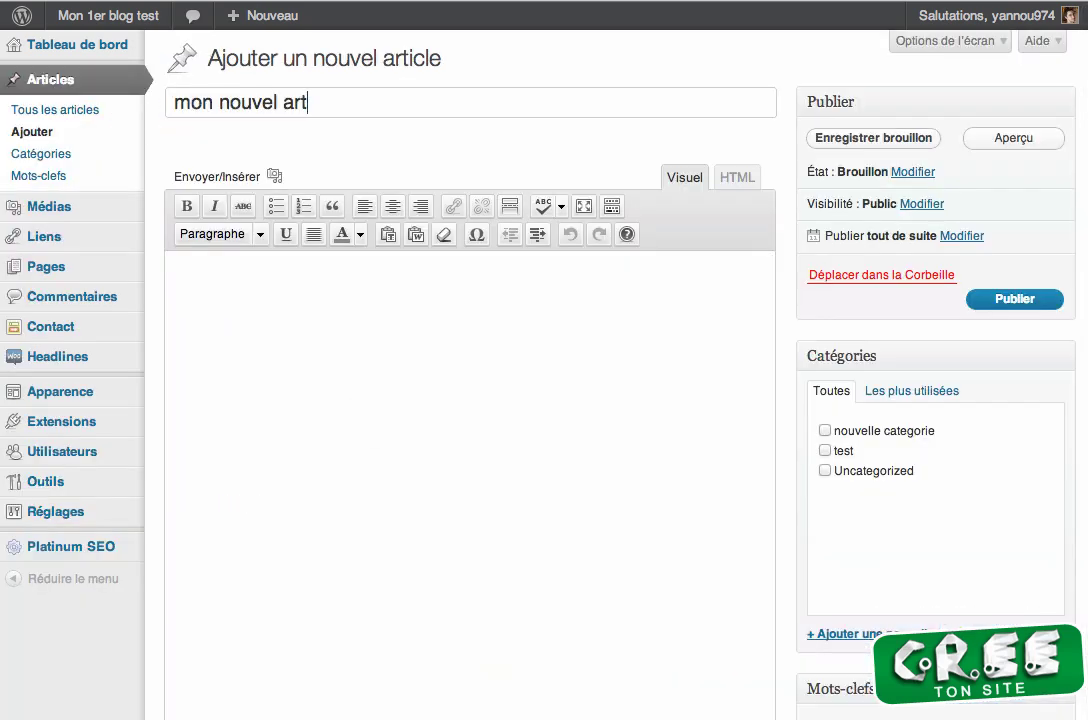
type("icle pour test")
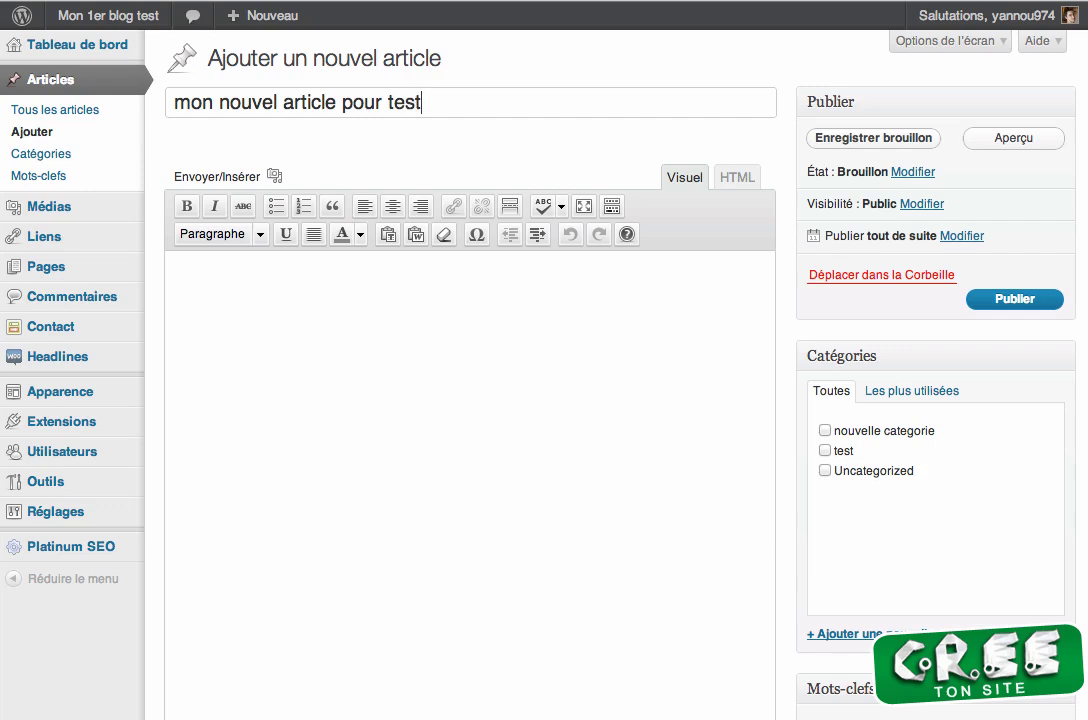
type("er seo smart ")
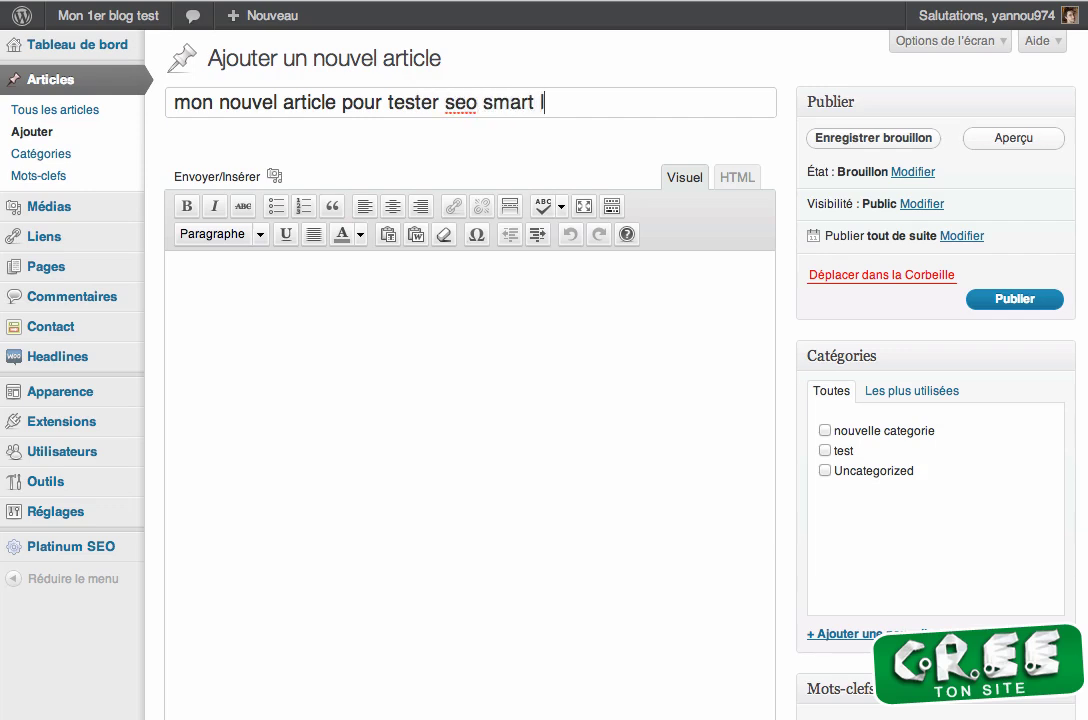
type("linls")
key("BackSpace")
key("BackSpace")
type("ks")
Step: Write the article body about the seo smart links plugin, spelling the category name "nouvelle categorie" without an accent
left_click(505, 510)
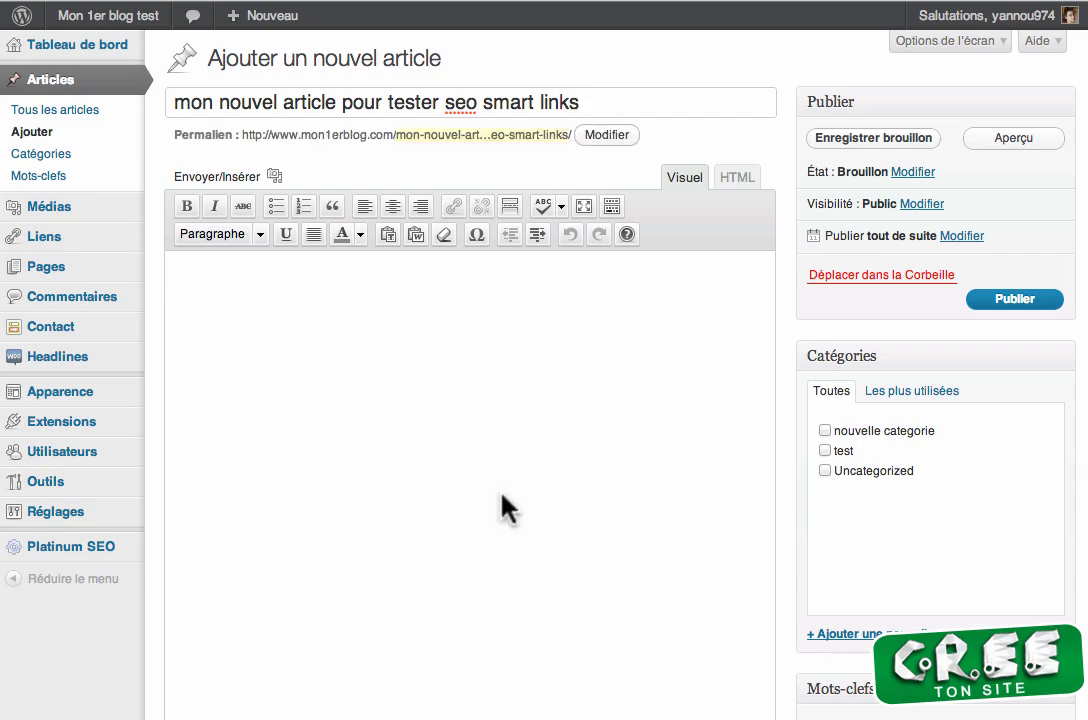
type("Voici mon article qui parle du plugin seo smart links. Comme vous allez le voir il va créer des liens automatiquement vers par exemple des articles des catégories et encore des pages internes ou externes.  Par exemple voici une de mes catégorie qui s'appelle nouvelle catégorie. Un lien a t'il été crée? Qu'en est t'il de ma page de contact? A t'elle été reliée automatiquement?  Admettons que je parle de mon article voici mon 1er post, pensez vous que le lien se fera? Comment creer son site sur les huiles essentielles?  Voila je pense que vous avez compris le fonctionnement de ce plugin. C'est très important pour votre referencement, pour un meilleur maillage interne.  A bientôt :)")
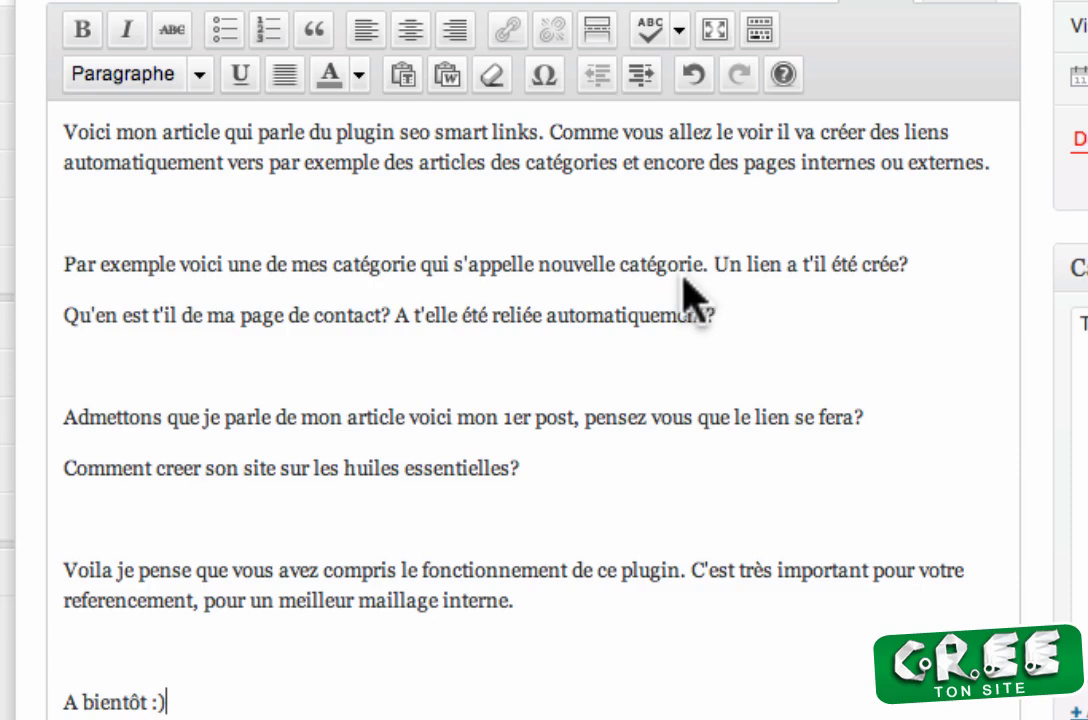
left_click(649, 264)
left_click_drag(649, 263, 655, 262)
type("e")
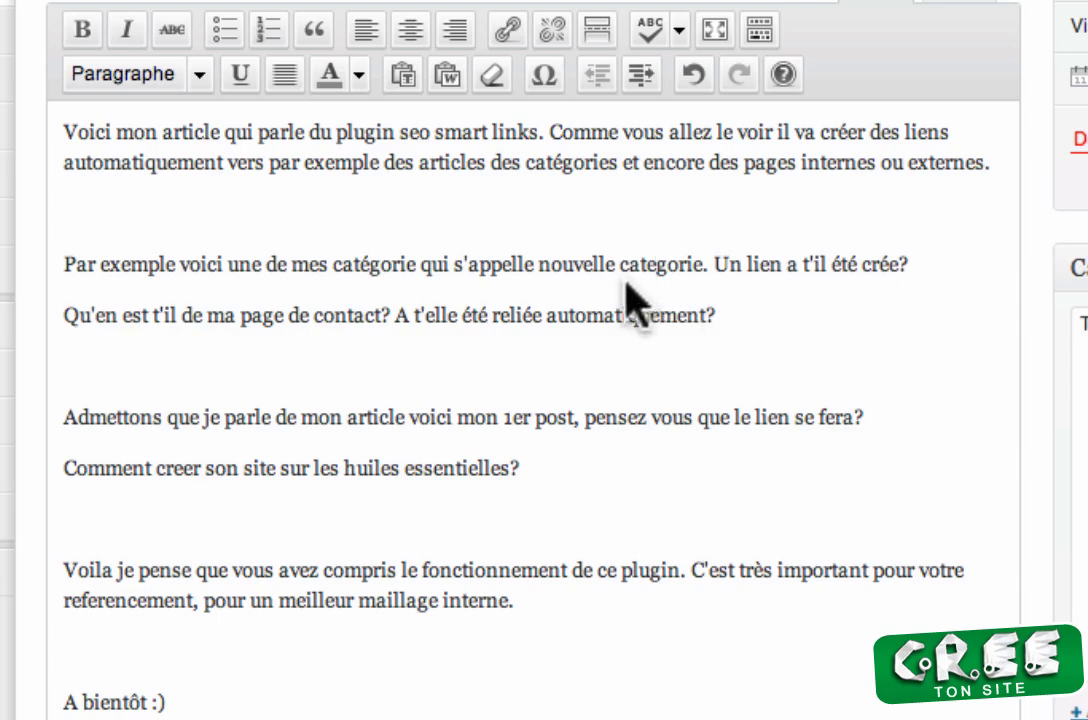
Step: Review the phrases "nouvelle categorie", "contact", "creer son site" and "huiles essentielles" in the article body
left_click_drag(539, 264, 708, 264)
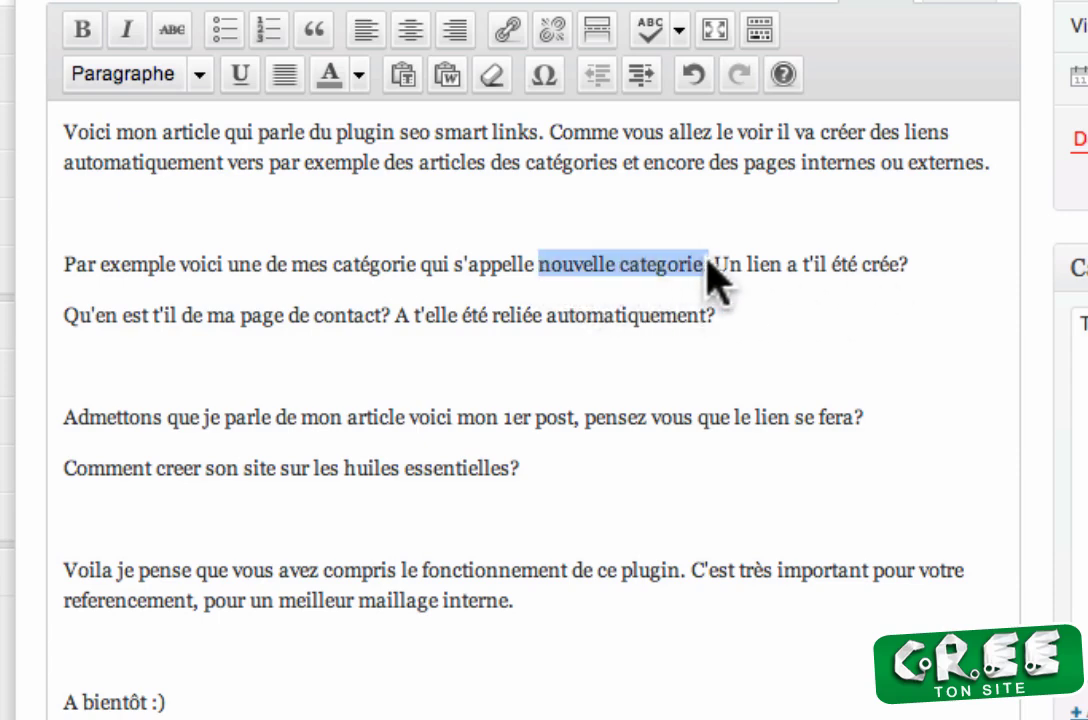
left_click(678, 312)
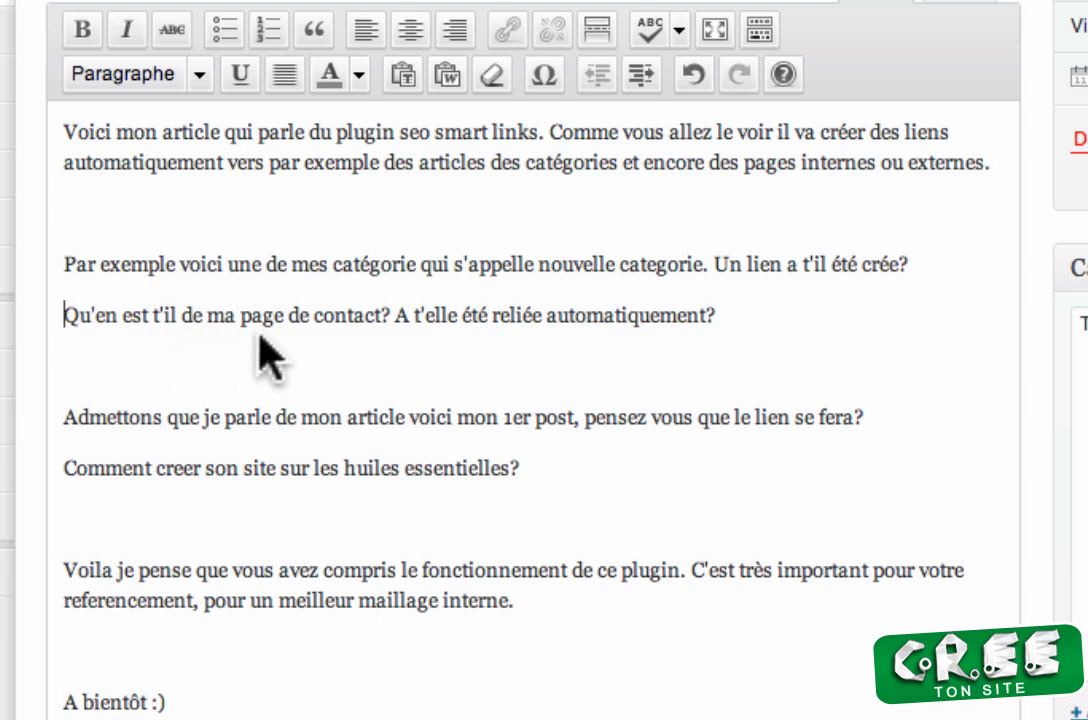
left_click_drag(316, 312, 381, 333)
left_click(380, 355)
left_click(156, 469)
left_click_drag(276, 470, 159, 474)
left_click(211, 492)
left_click_drag(343, 466, 510, 474)
left_click(461, 505)
Step: Set the article's Platinum SEO Pack meta index and nofollow tags to "noindex, follow"
scroll(534, 410, "down", 1)
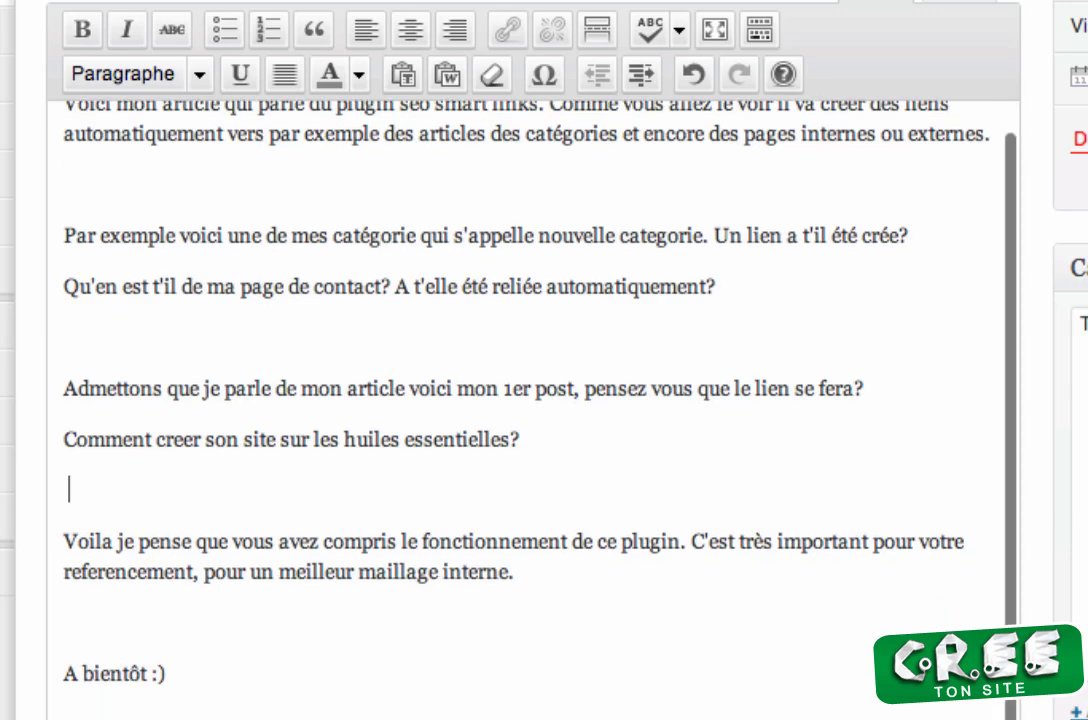
scroll(534, 360, "down", 10)
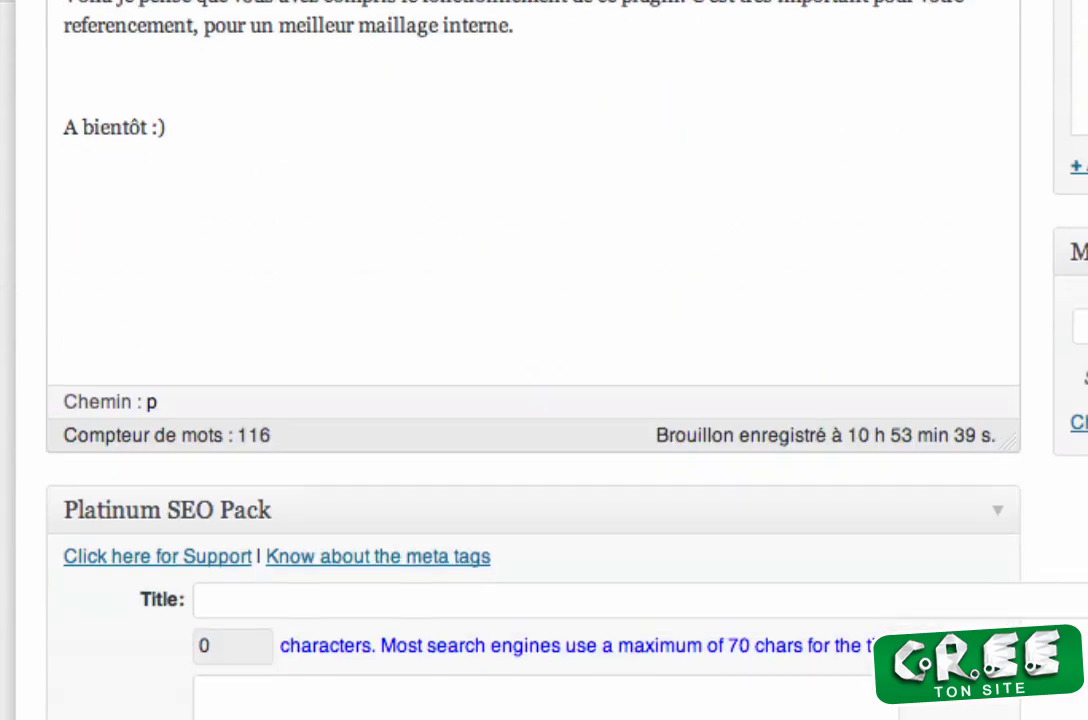
scroll(534, 360, "down", 5)
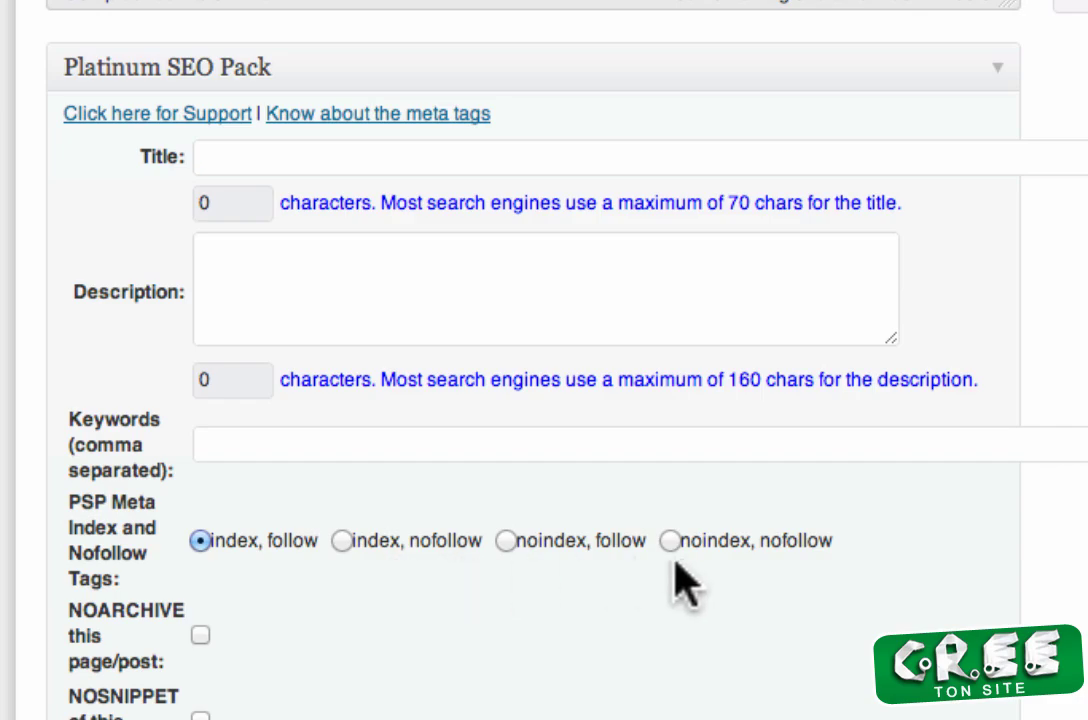
left_click(509, 543)
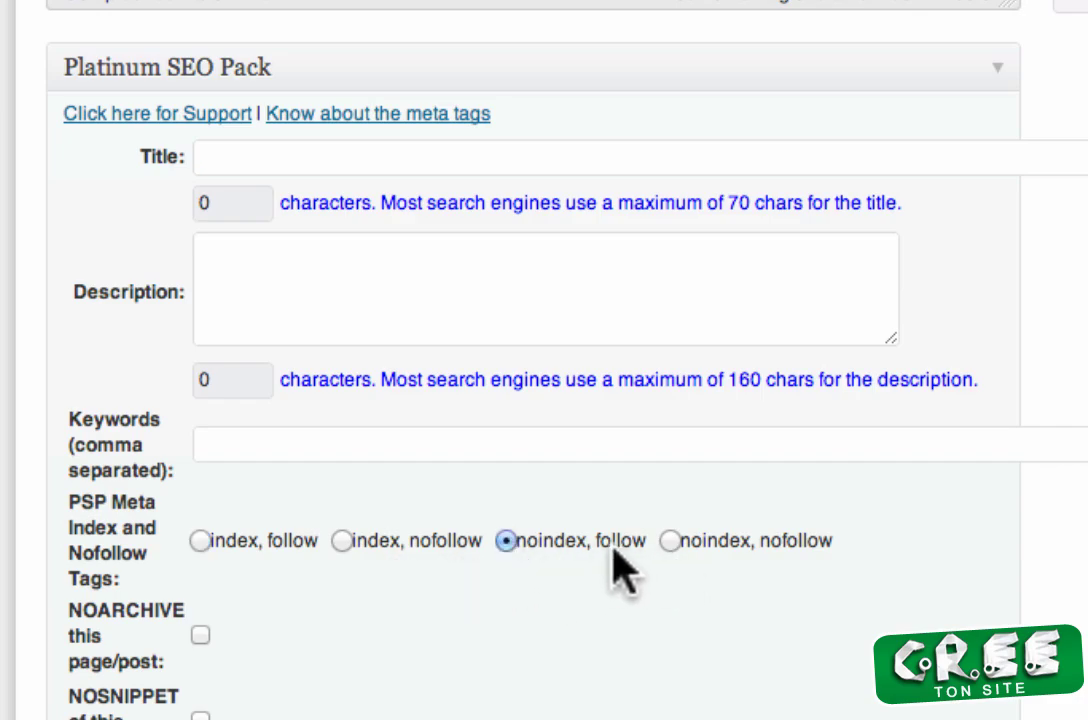
Step: Assign the article to the Uncategorized category and publish it
scroll(548, 675, "up", 10)
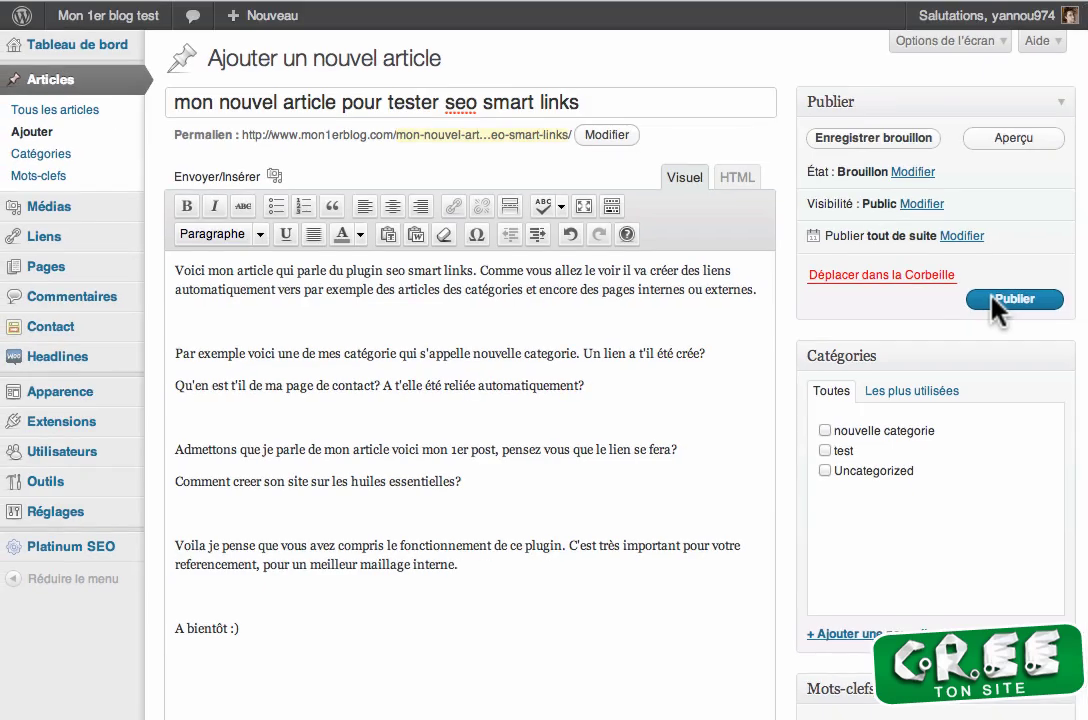
left_click(826, 471)
left_click(995, 300)
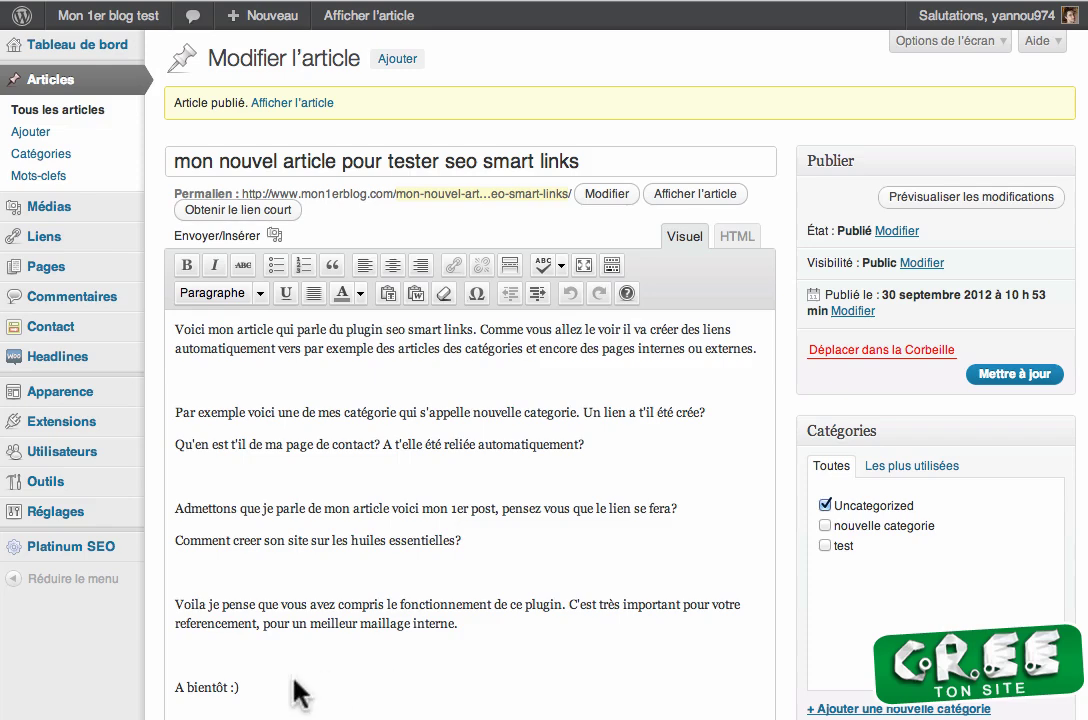
Step: View the published article in a new tab, check where its "article" link leads, and return to the article
right_click(290, 102)
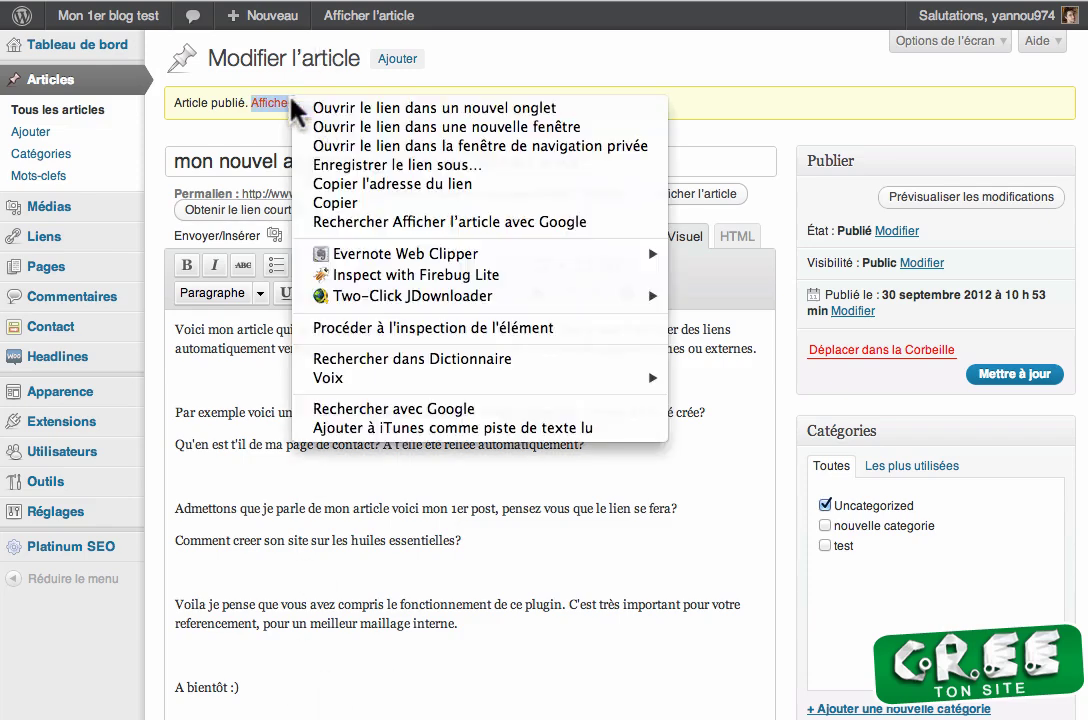
left_click(321, 110)
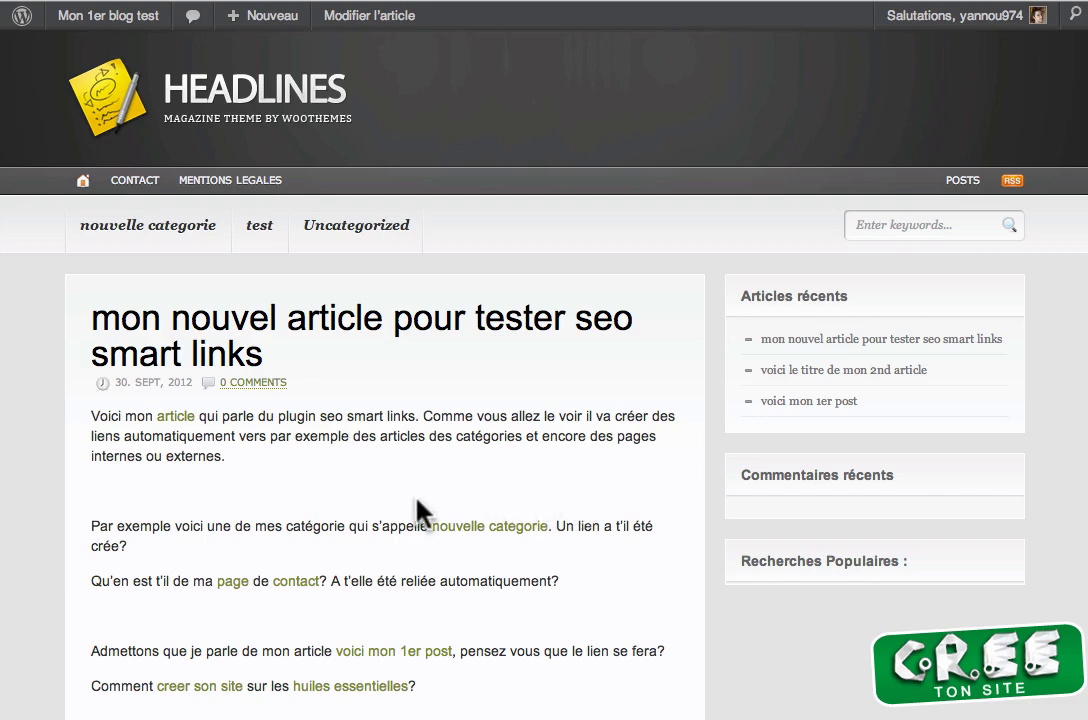
left_click(183, 428)
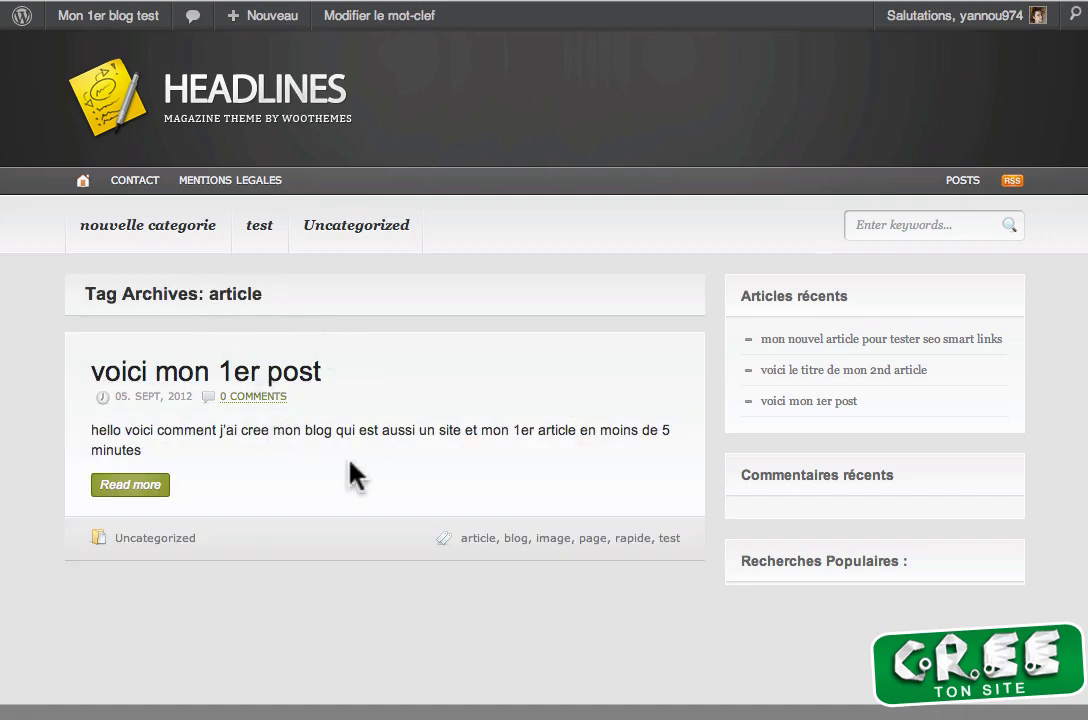
key("super+Left")
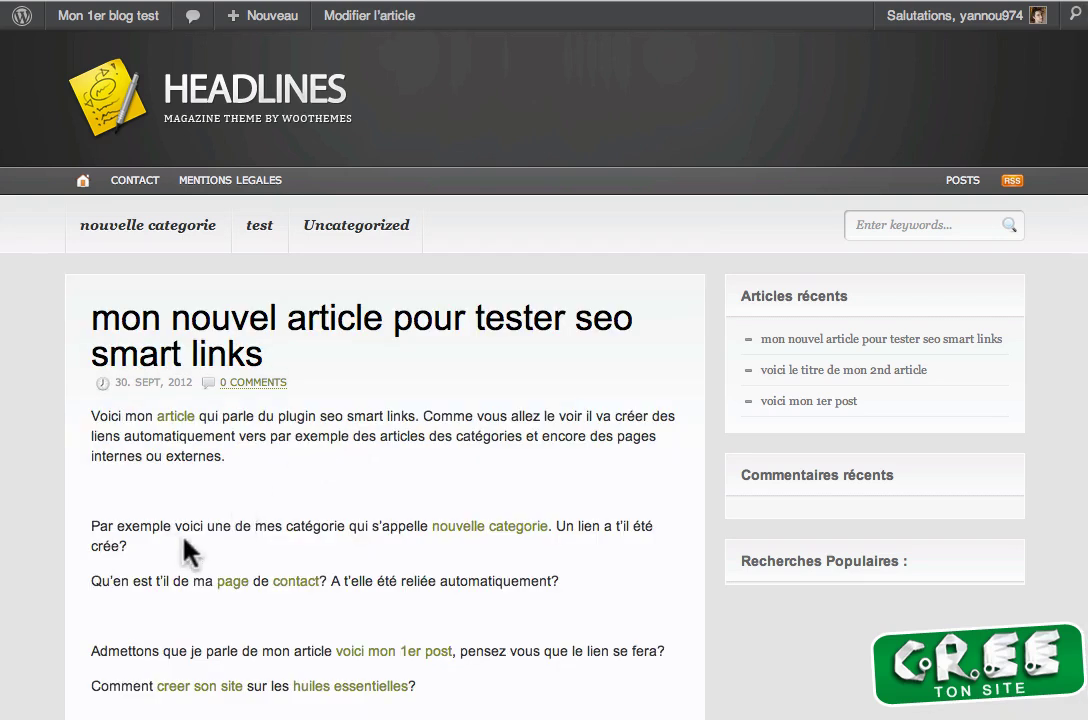
Step: Check the destinations of the article's "nouvelle categorie", "page" and "contact" links in new tabs, then return to the article
right_click(470, 531)
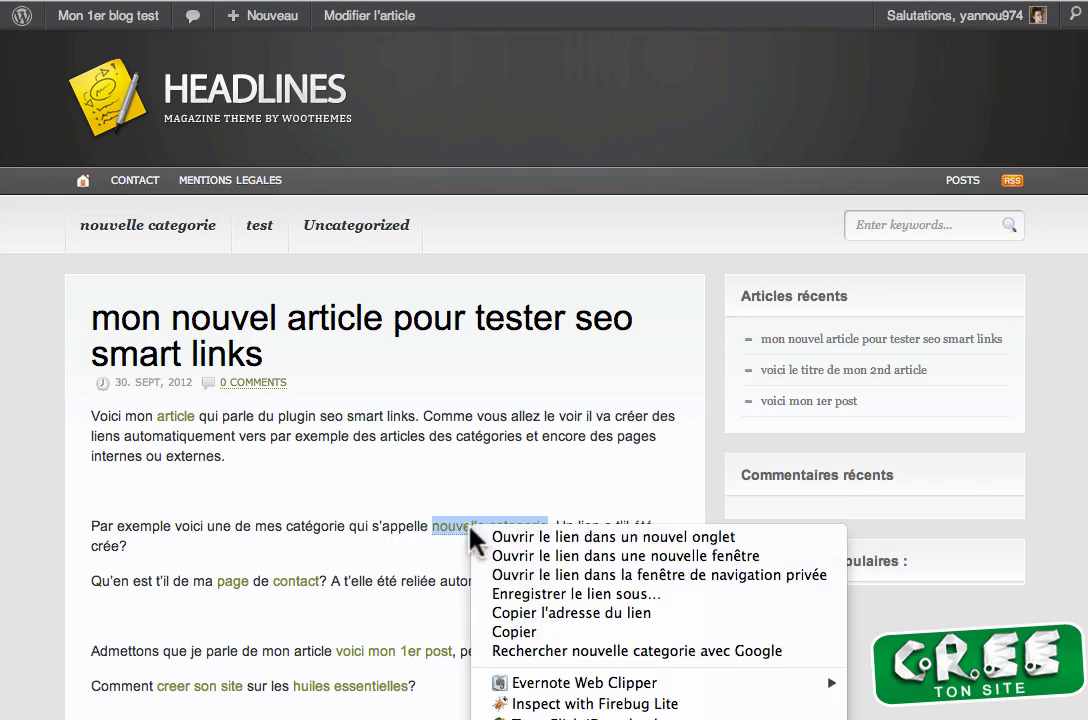
left_click(494, 534)
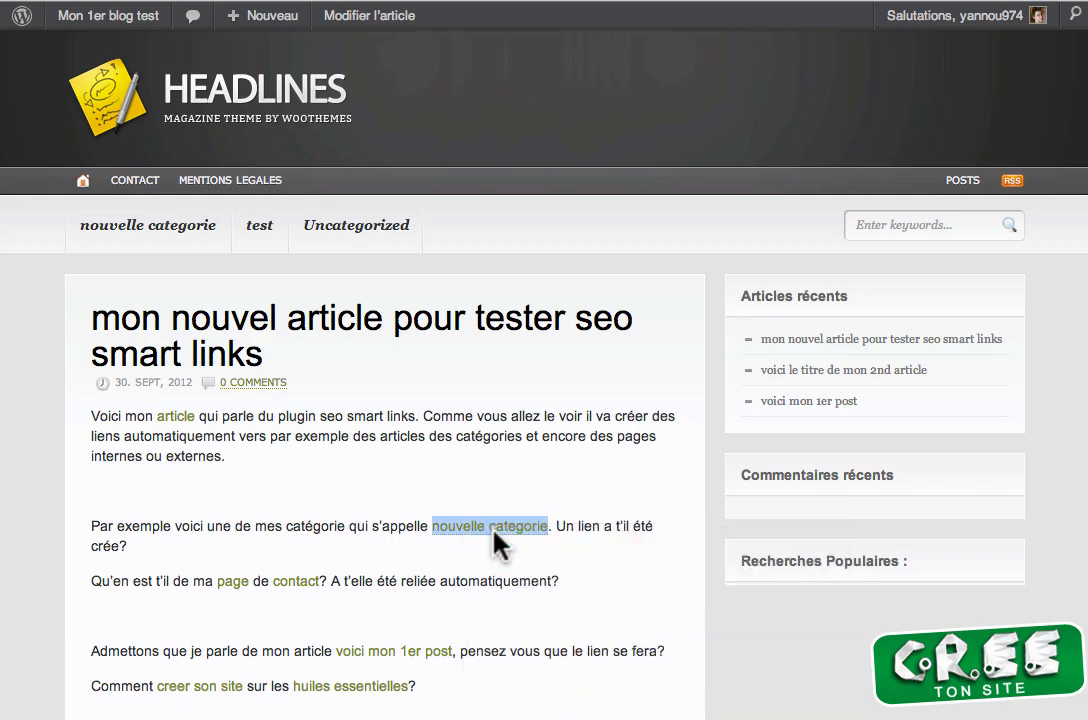
right_click(241, 581)
left_click(252, 586)
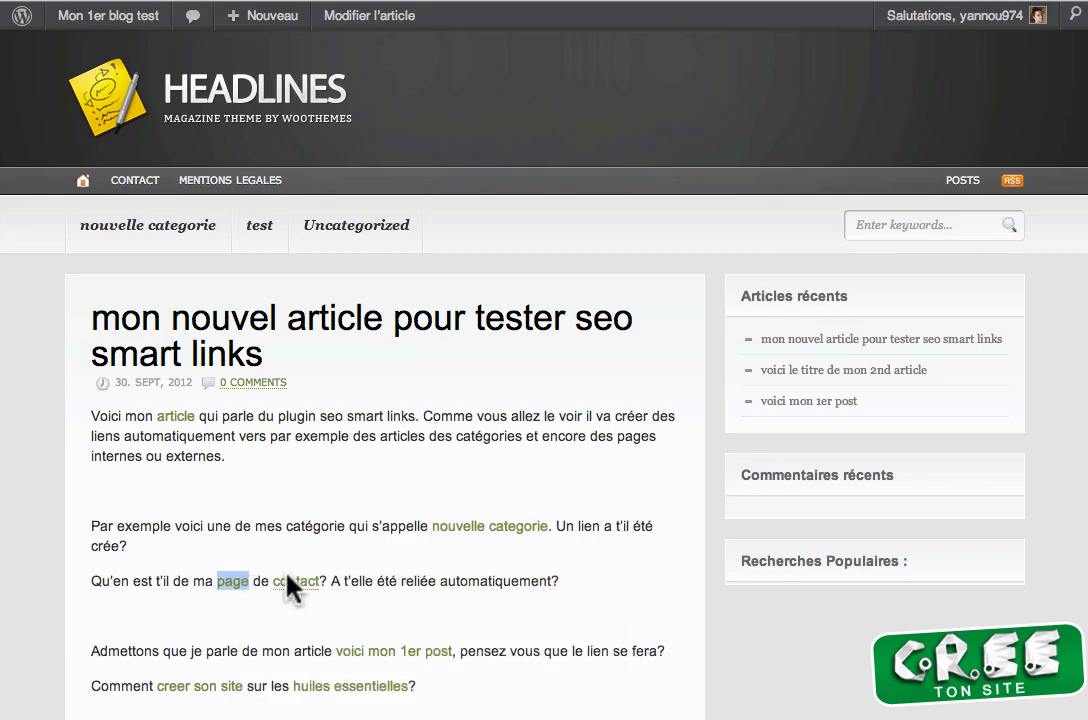
right_click(287, 578)
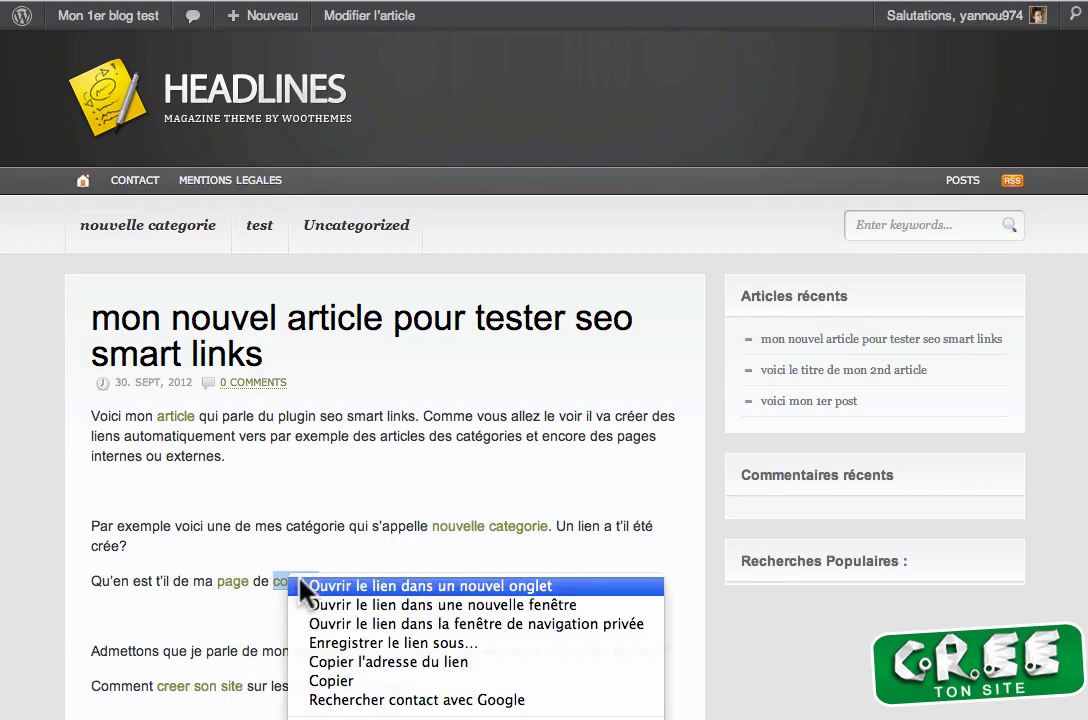
left_click(302, 585)
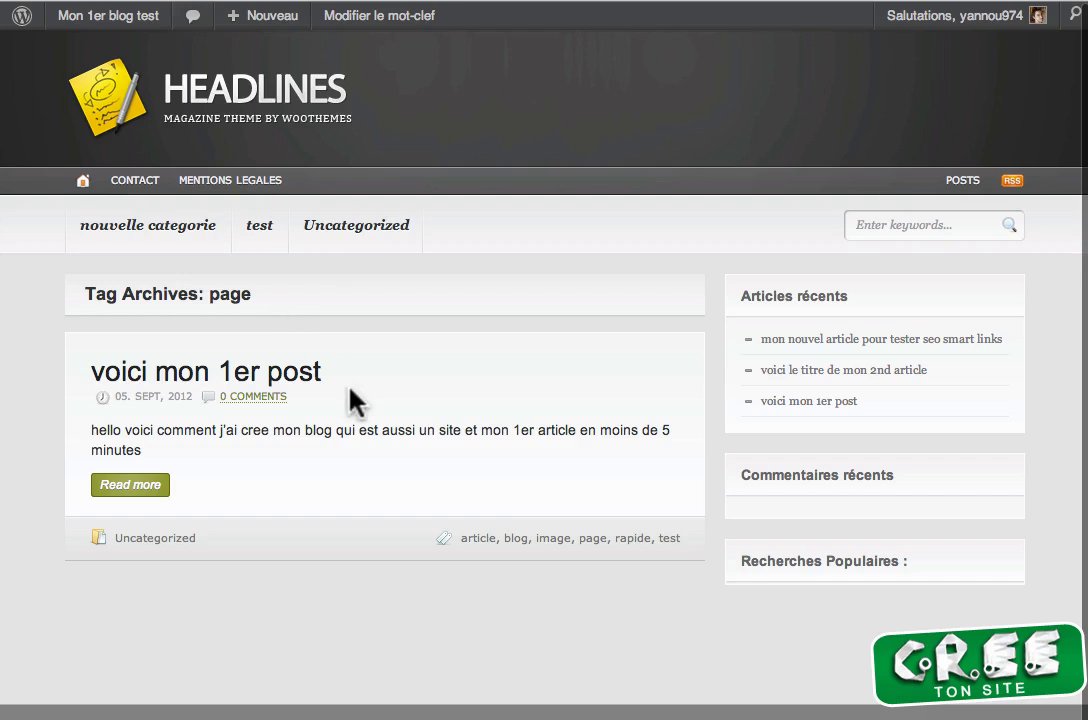
left_click(698, 2)
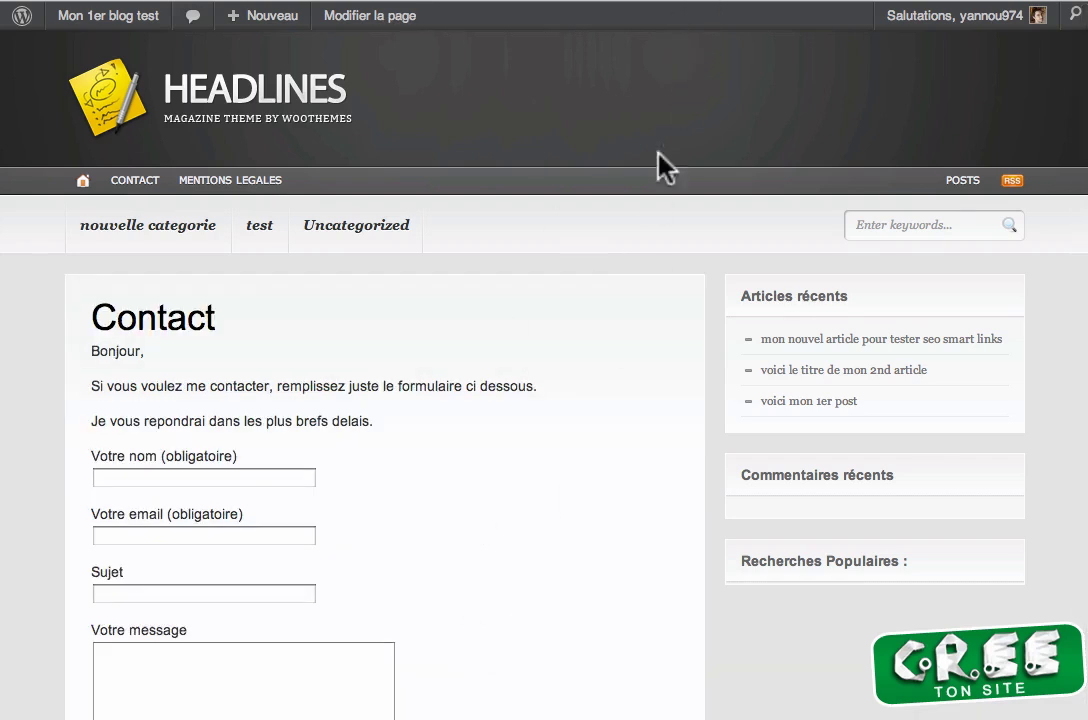
left_click(547, 2)
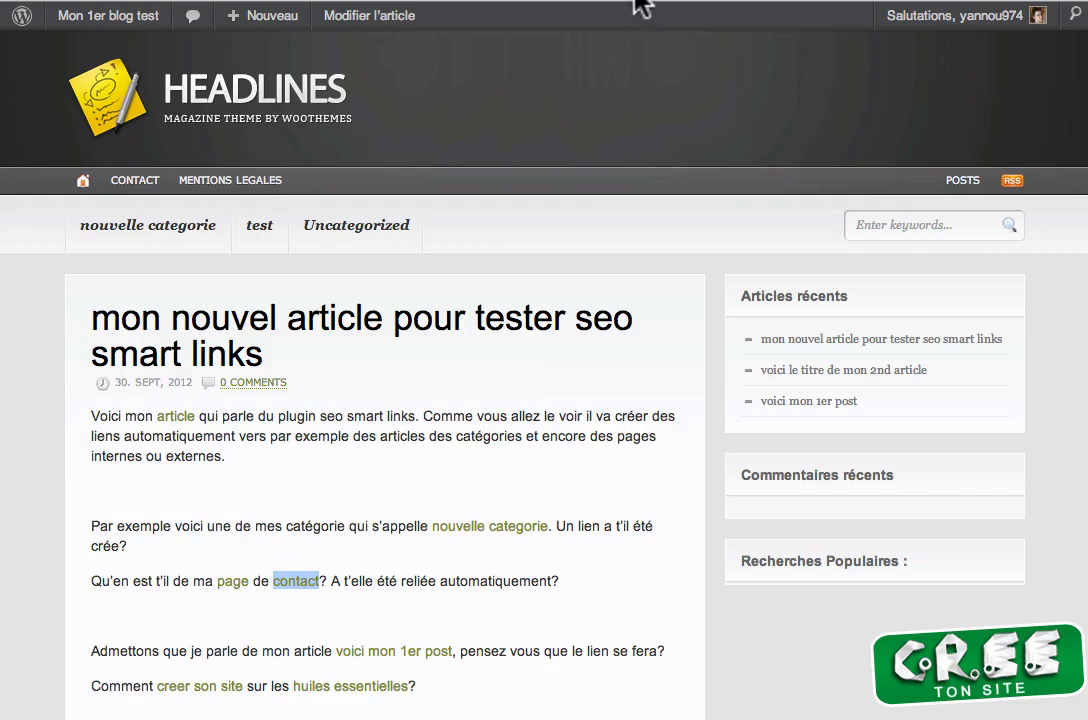
Step: Check the page behind the article's "voici mon 1er post" link in a new tab, then return to the article
right_click(387, 653)
left_click(395, 661)
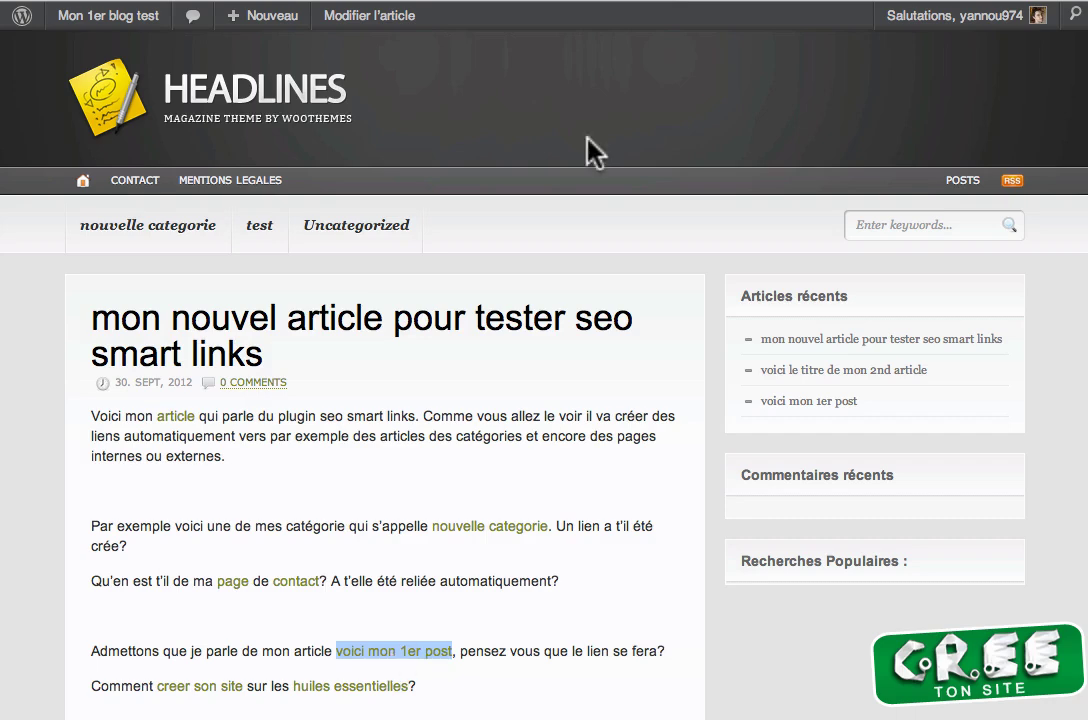
left_click(595, 2)
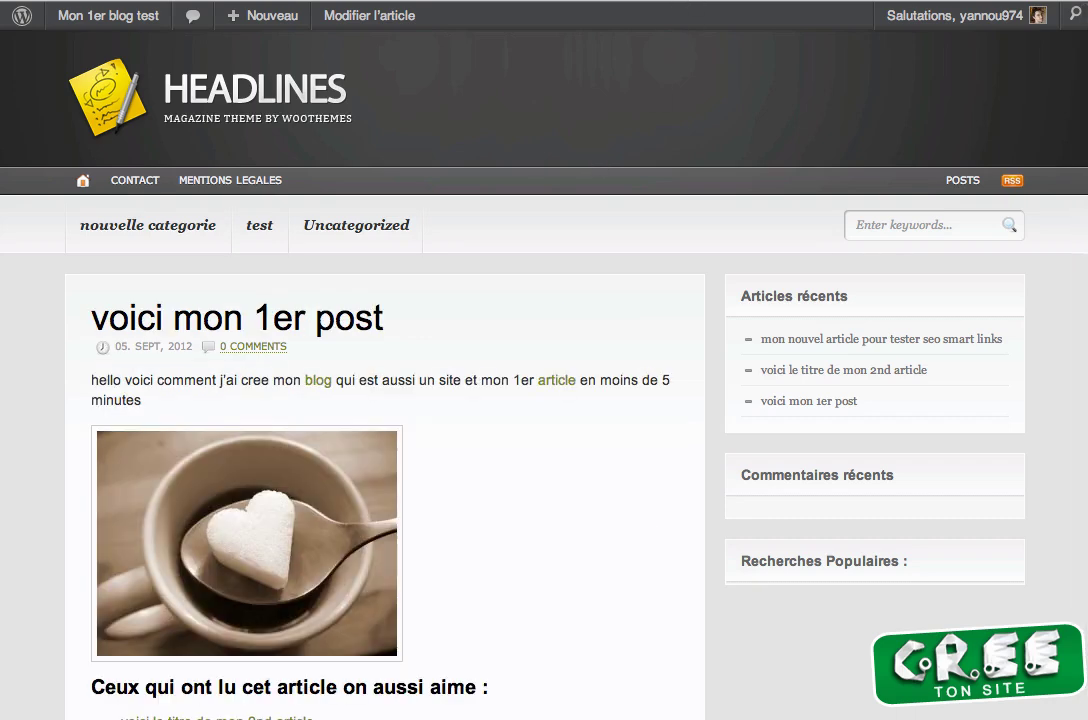
left_click(595, 2)
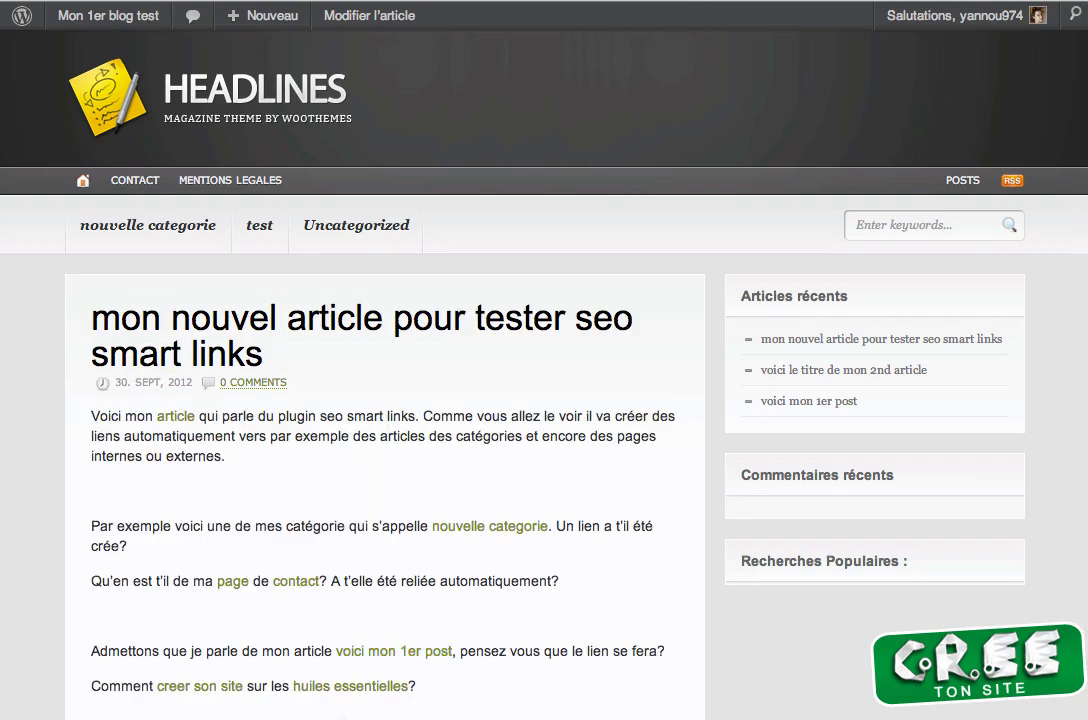
Step: Check the external site behind the article's "creer son site" link in a new tab, then return to the article
right_click(172, 687)
left_click(197, 692)
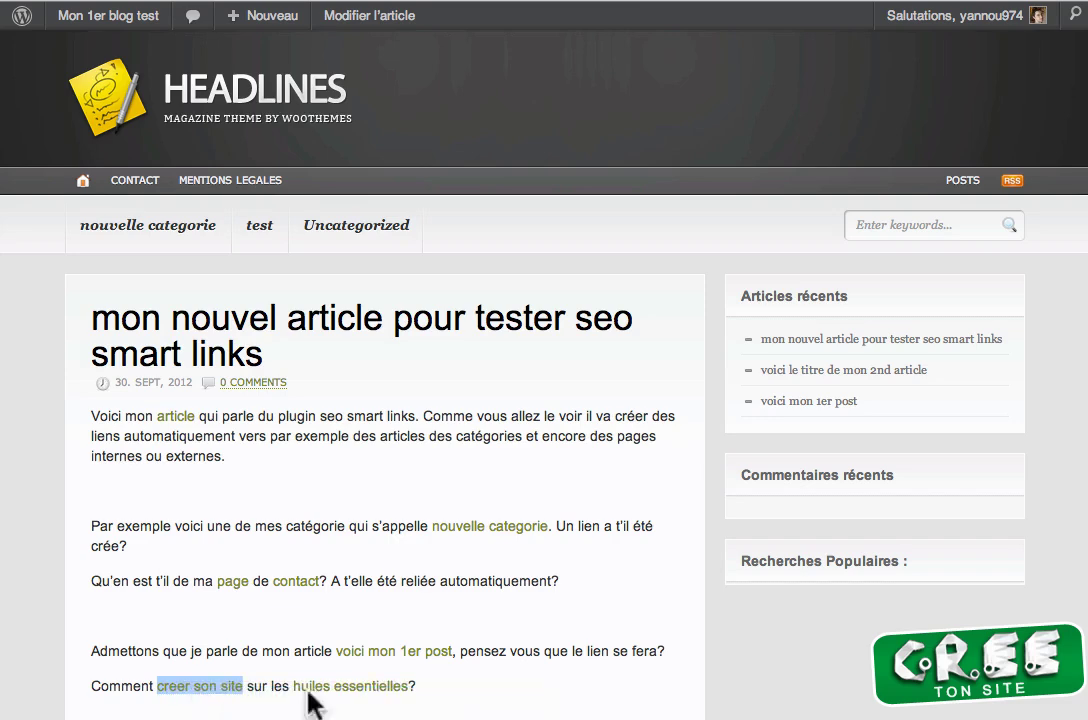
left_click(757, 2)
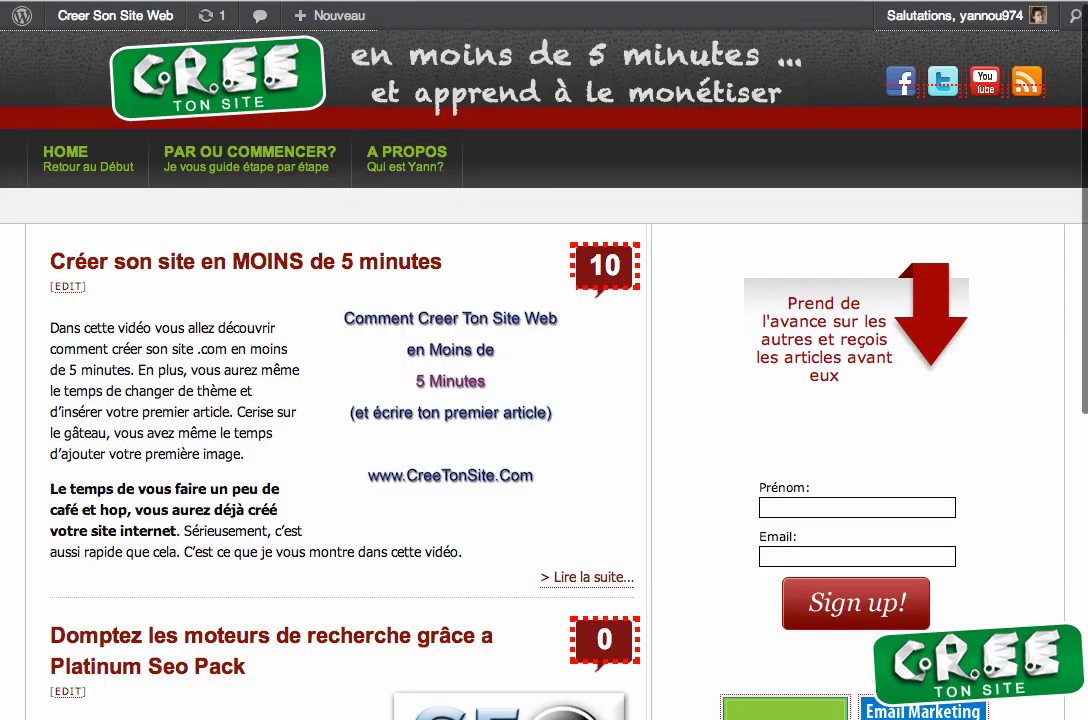
left_click(595, 2)
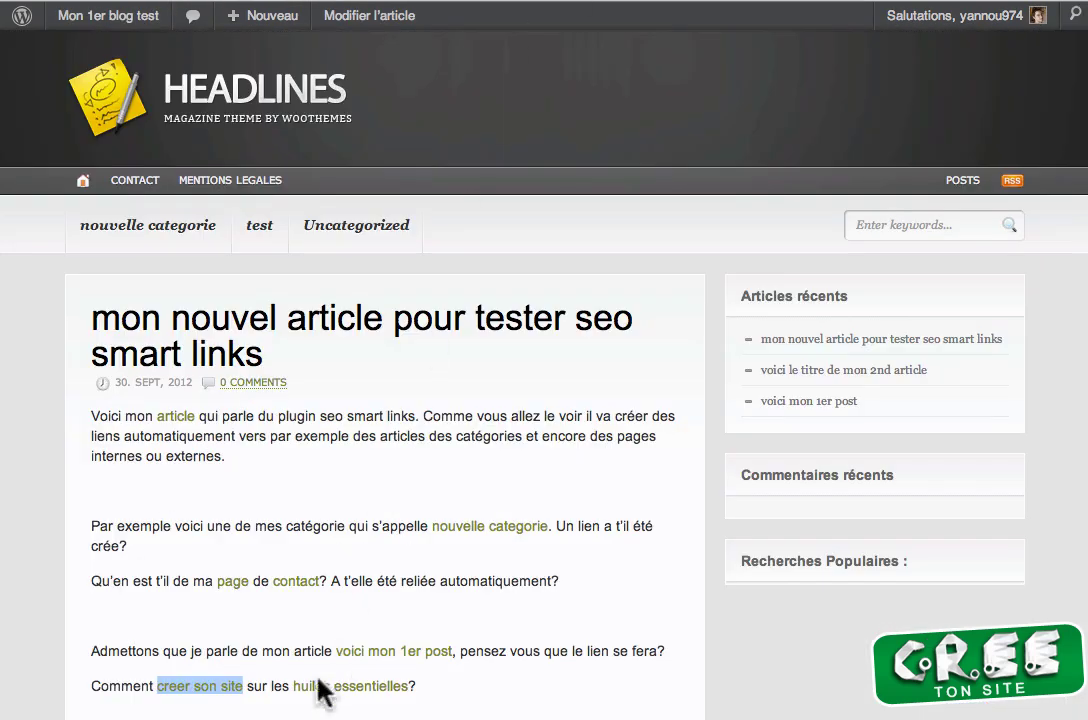
Step: Check the external site behind the article's "huiles essentielles" link in a new tab, then close that tab
left_click(271, 711)
right_click(323, 700)
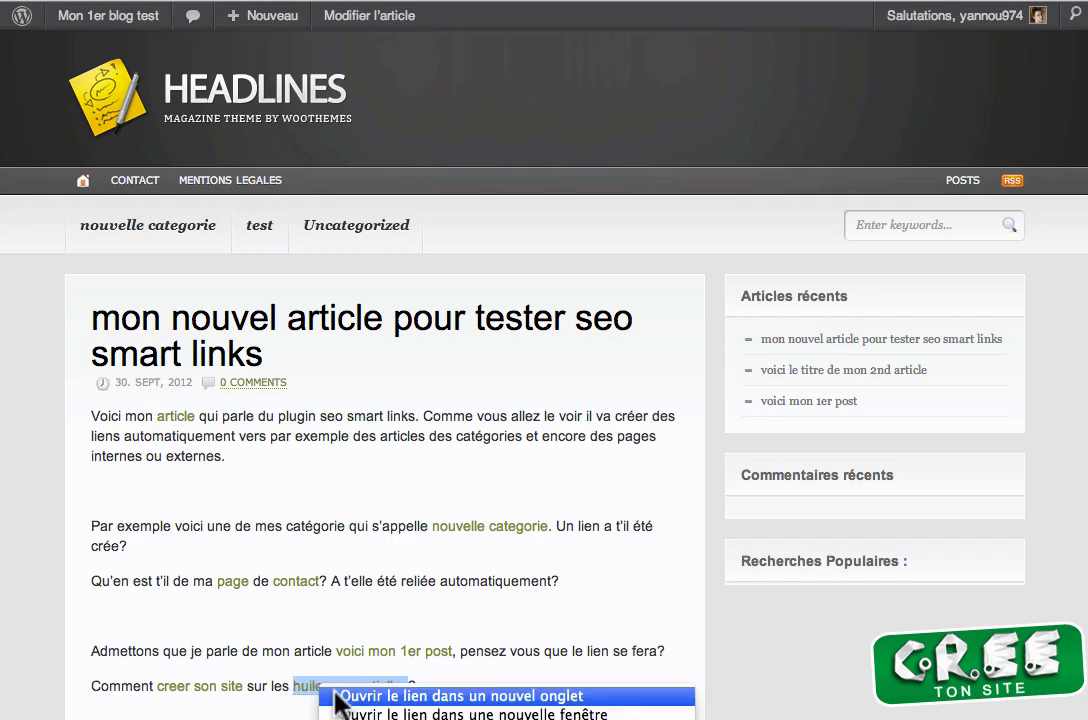
left_click(330, 636)
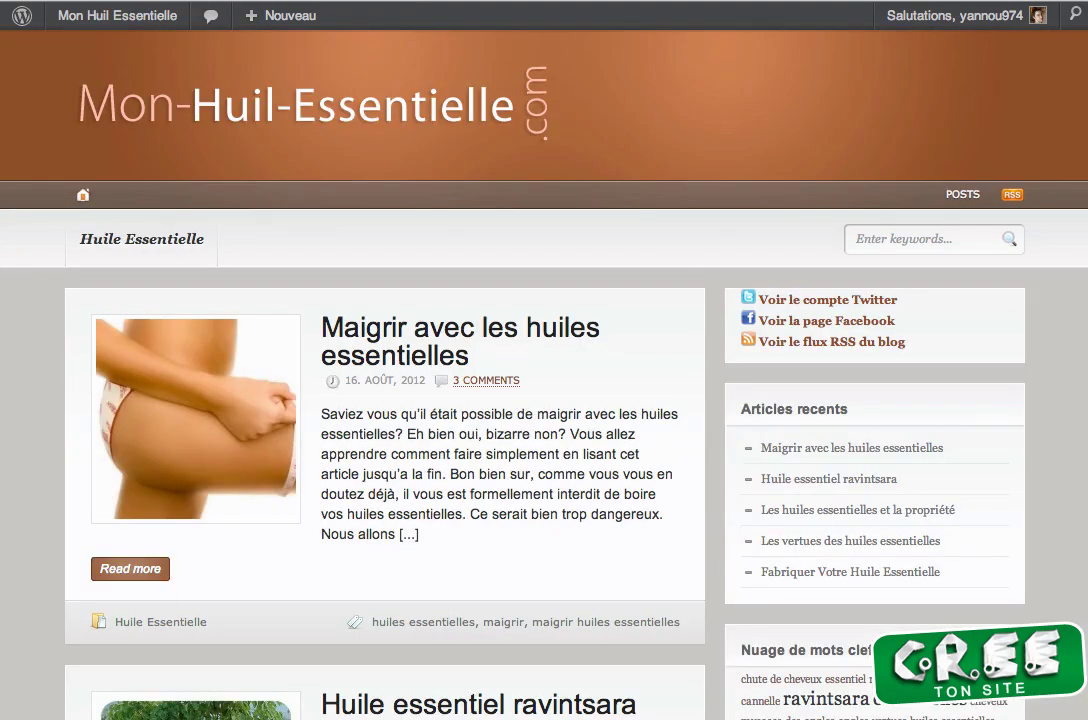
key("ctrl+w")
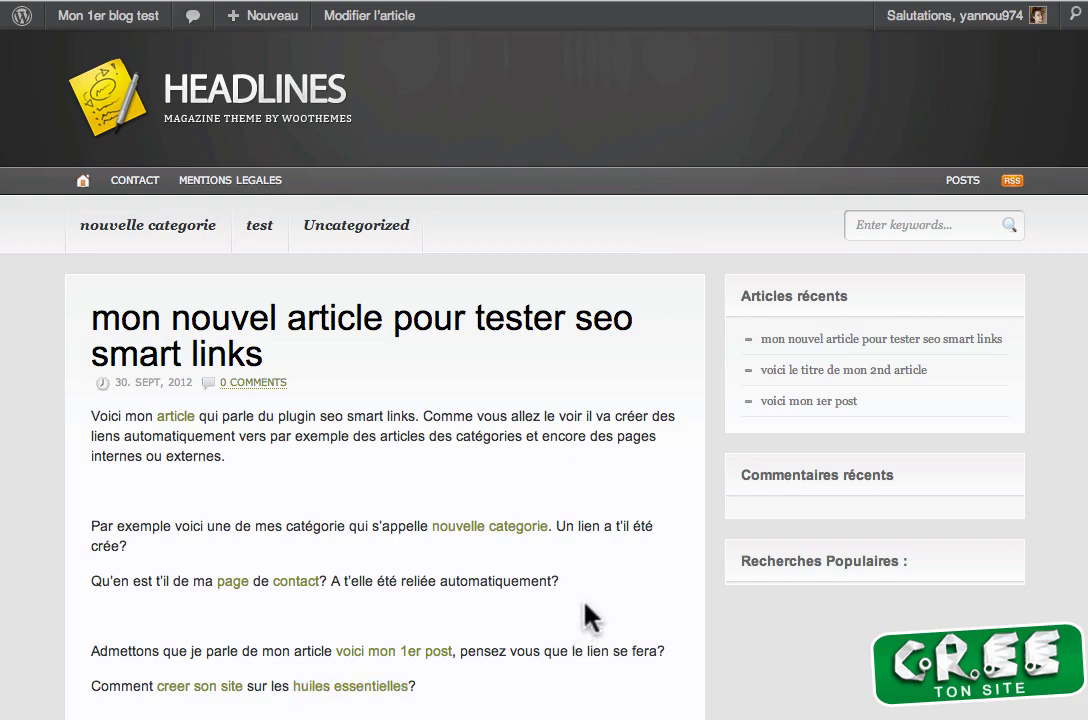